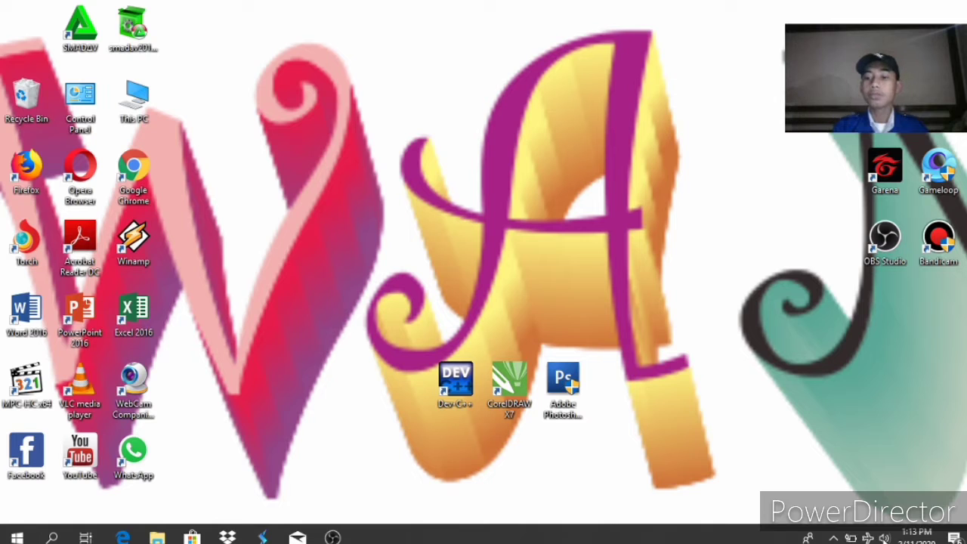
- Check the Wi-Fi and airplane mode status, and refresh the desktop
click(849, 537)
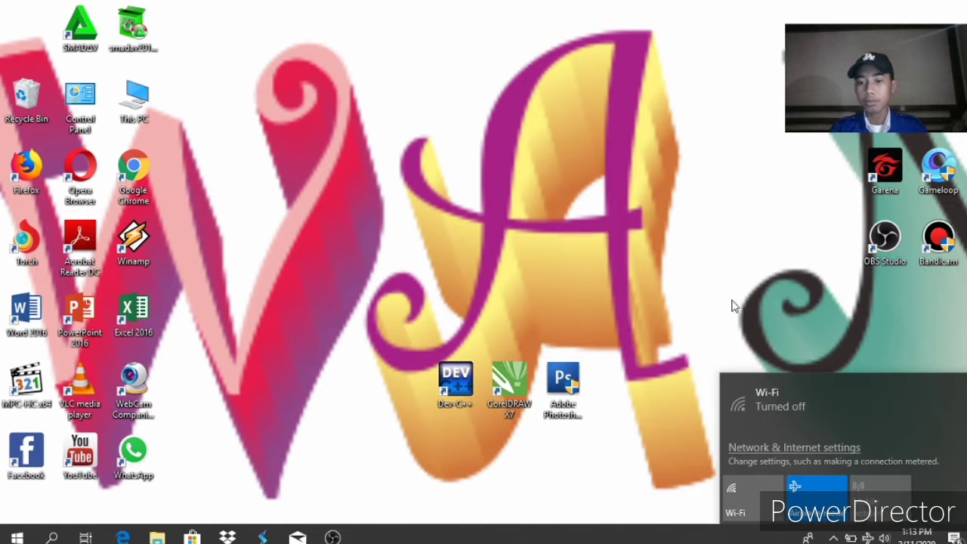
right_click(672, 116)
click(710, 176)
- Disable Smadav's protection until restart with the option "Nonaktifkan Proteksi (Sampai Restart)"
click(834, 537)
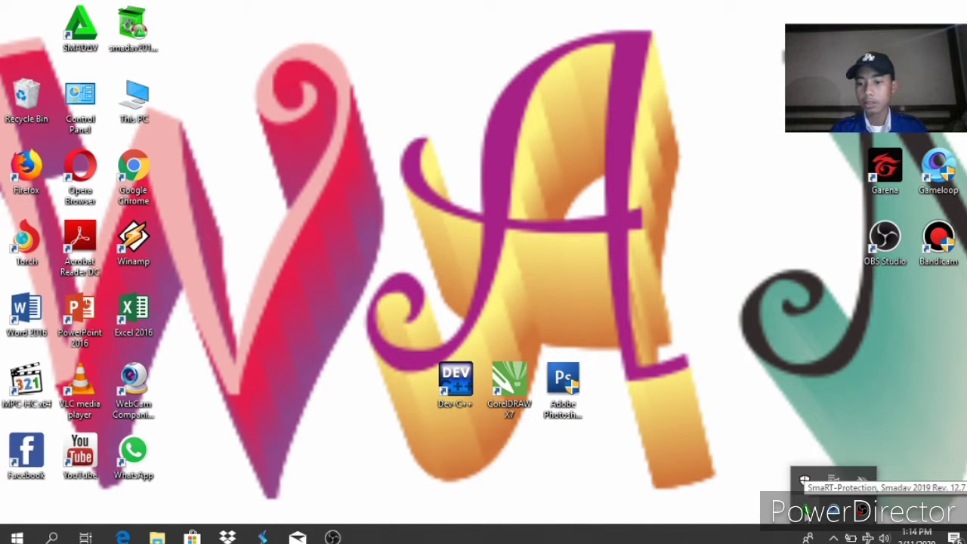
right_click(805, 481)
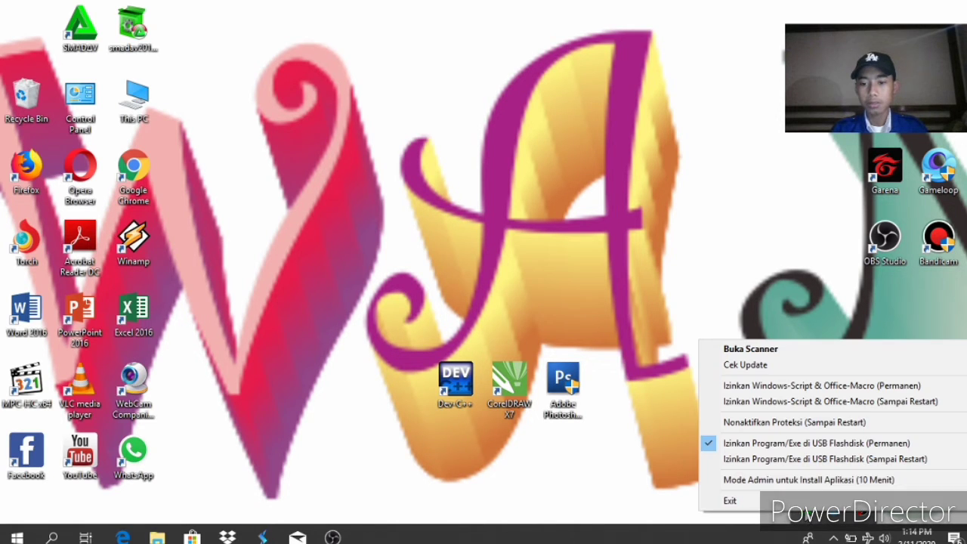
click(795, 422)
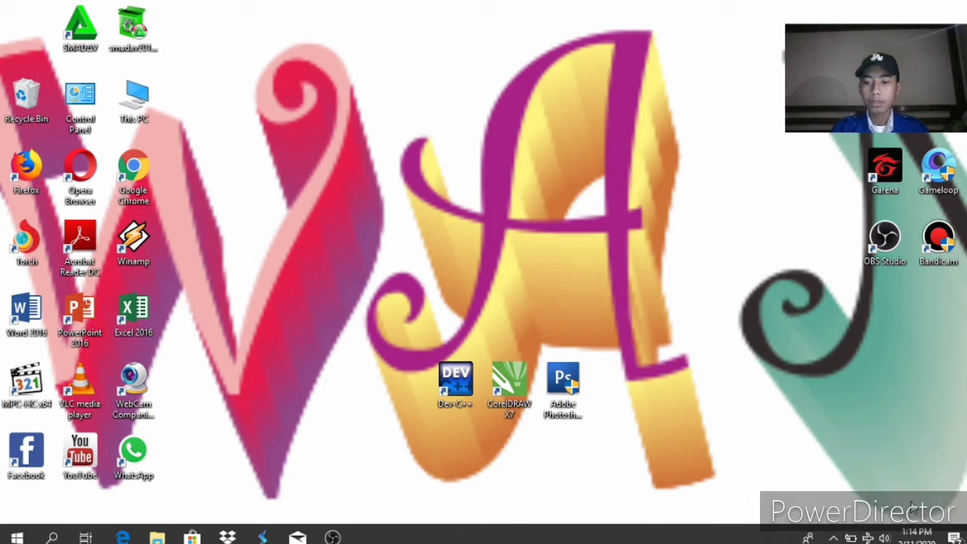
- Review the virus and threat protection settings in Windows Security, from real-time protection down to exclusions, and close the window
click(833, 537)
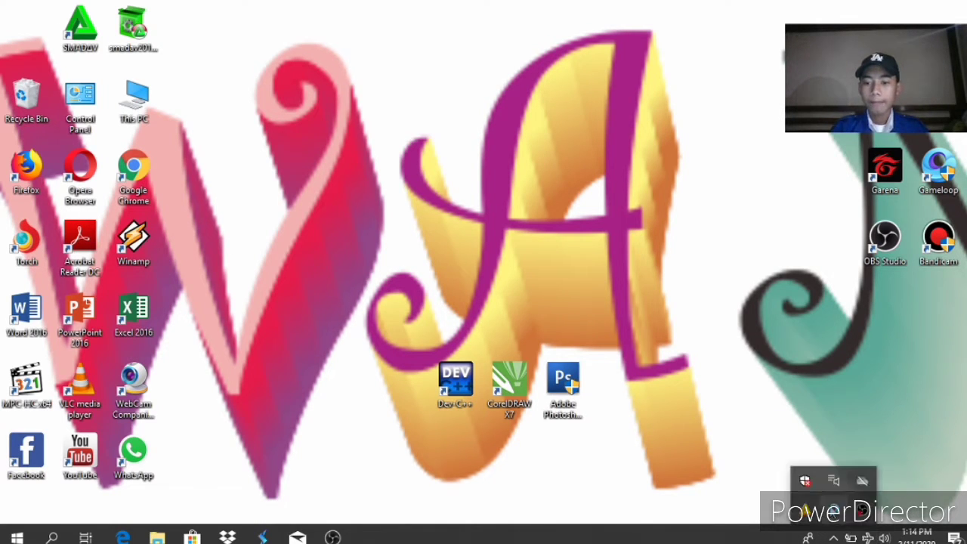
click(805, 483)
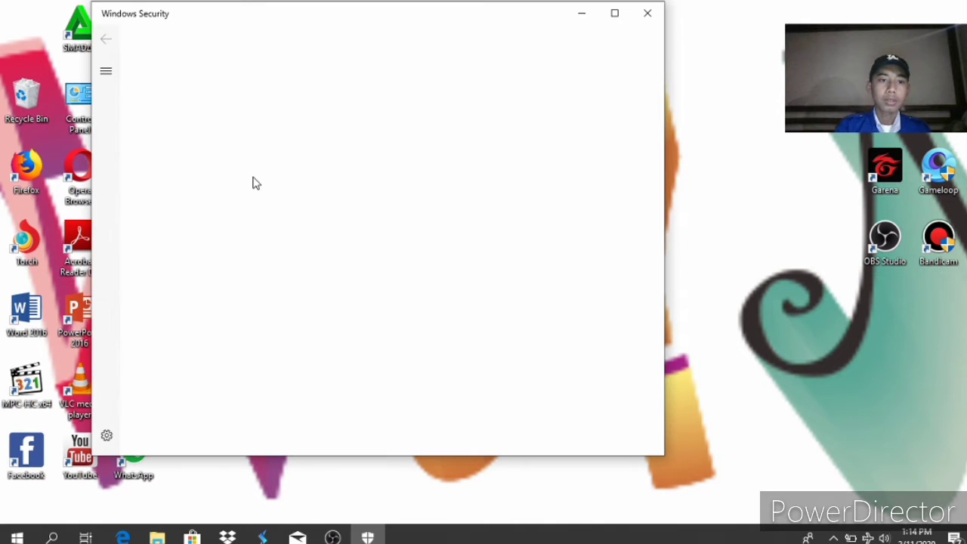
click(257, 192)
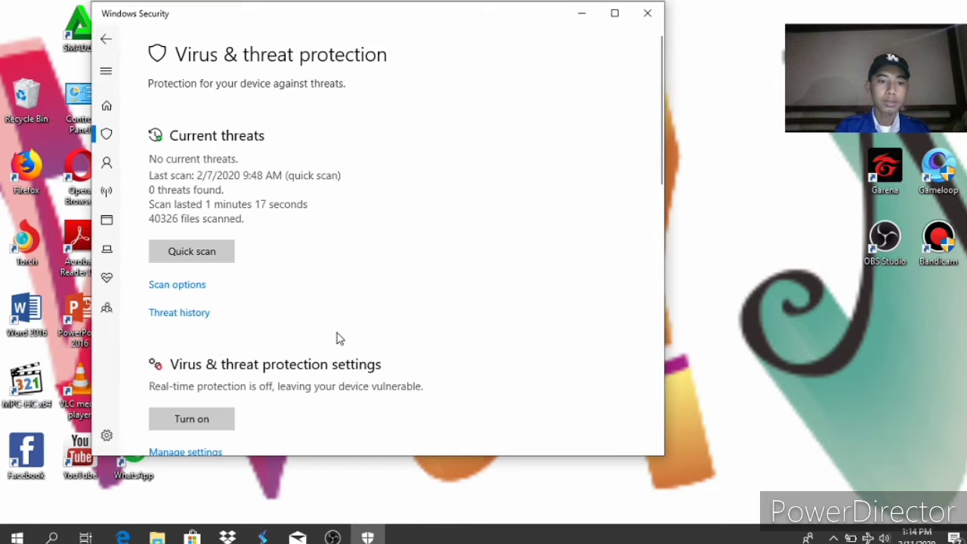
scroll(338, 338, down, 1)
click(192, 393)
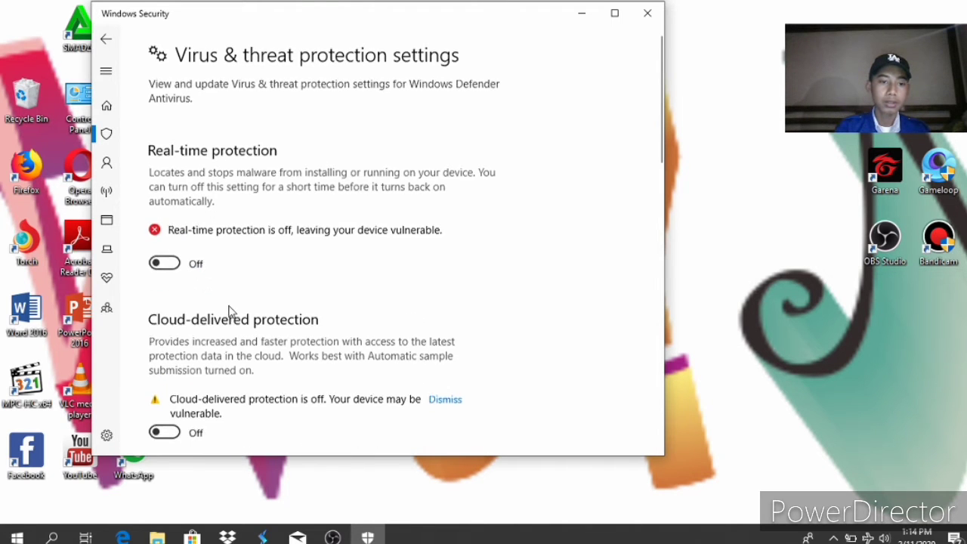
scroll(227, 340, down, 7)
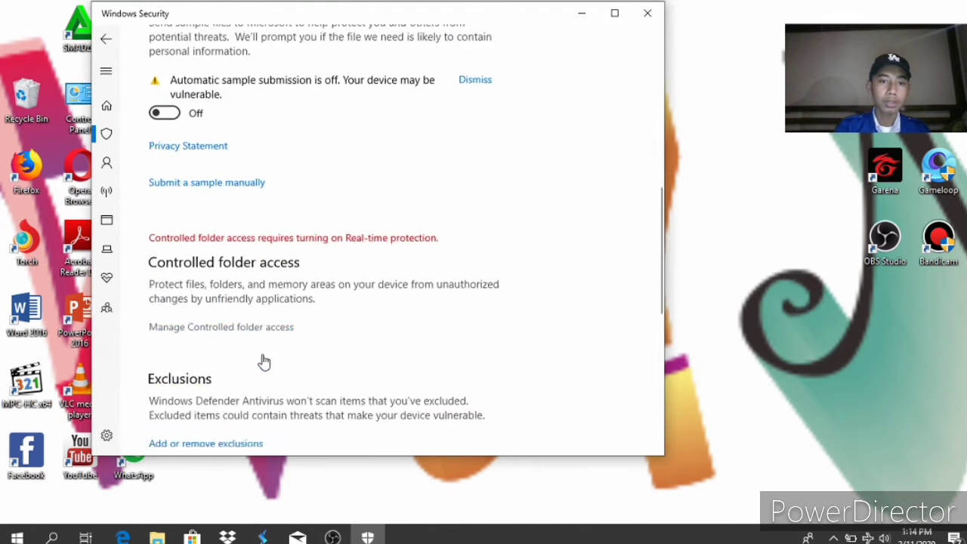
scroll(264, 362, up, 10)
click(647, 13)
- Refresh the desktop and launch CorelDRAW X7
right_click(579, 177)
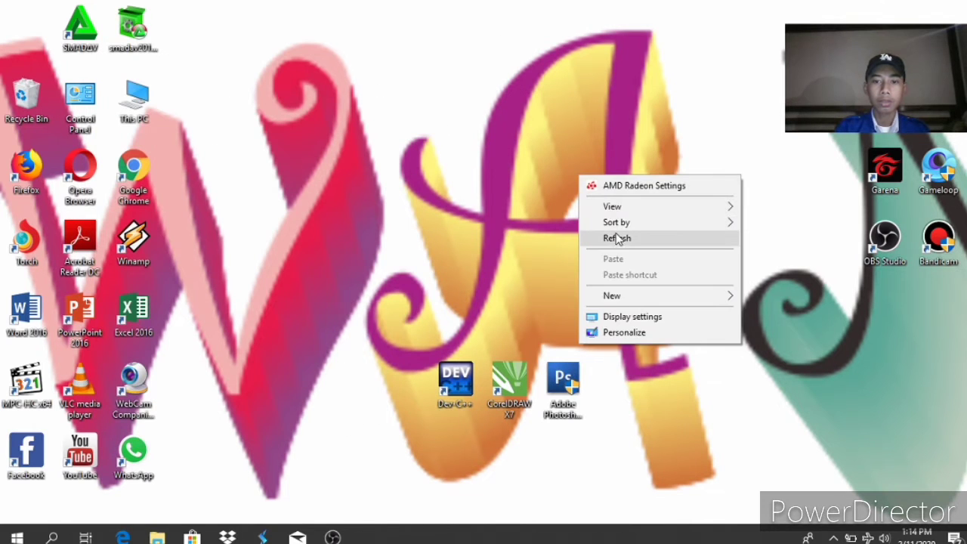
click(617, 238)
right_click(512, 383)
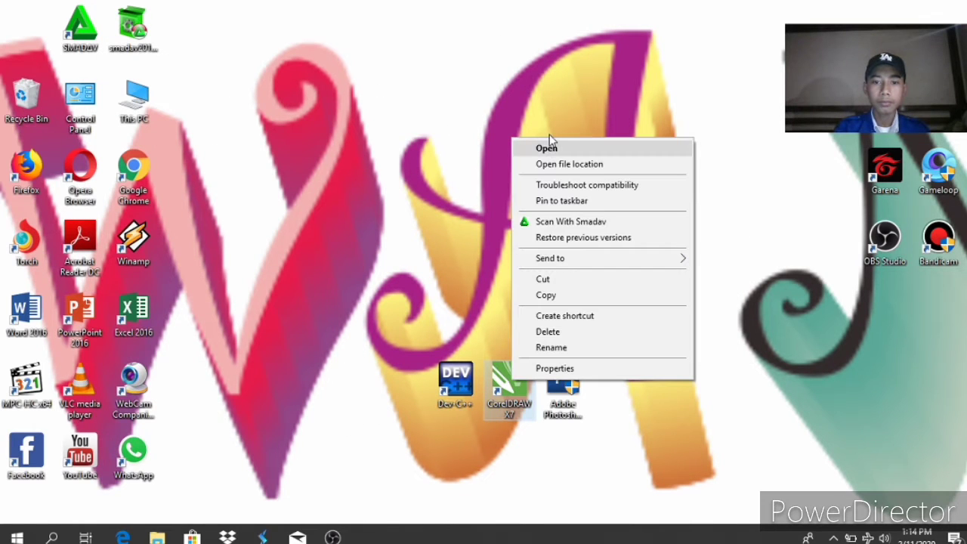
click(547, 147)
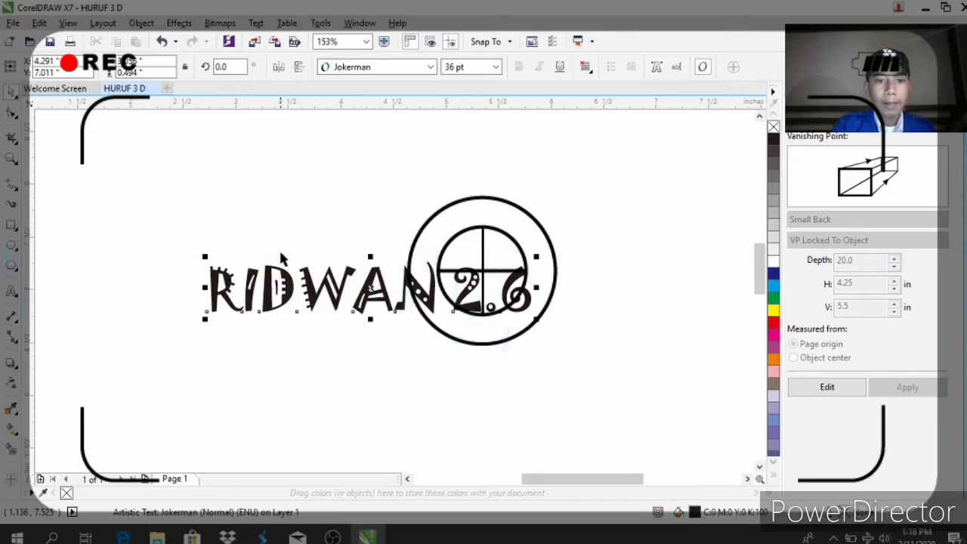
- Break the artistic text in the HURUF 3 D document apart into words, and its first word into single letters
key(Escape)
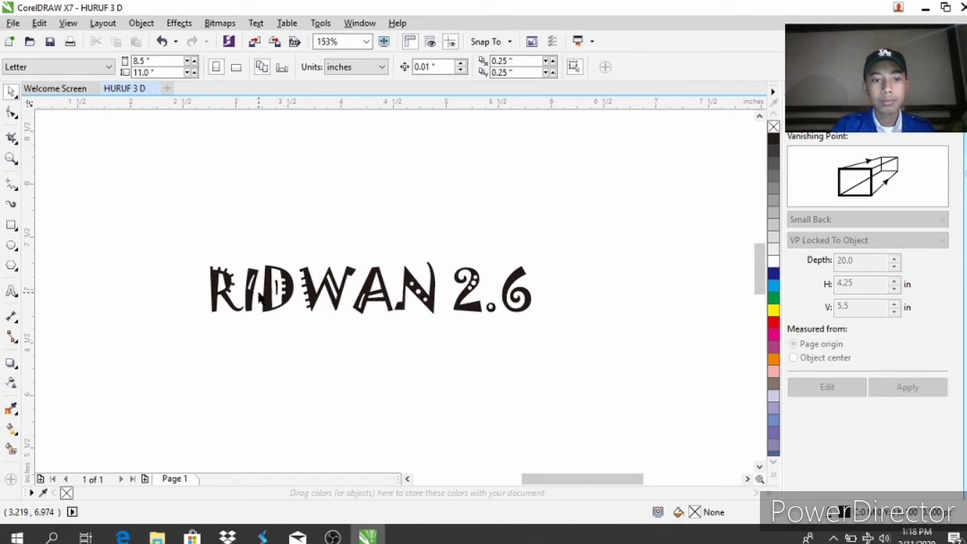
click(245, 302)
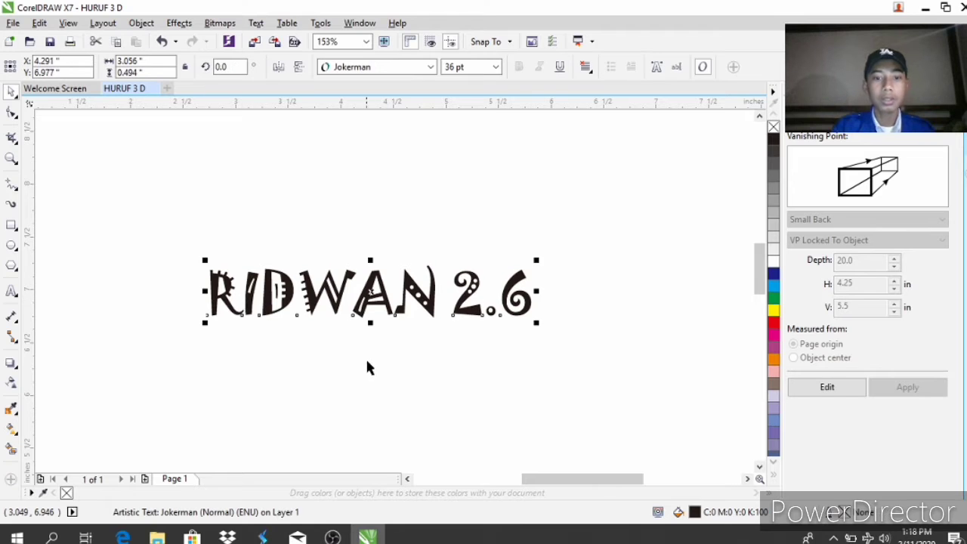
key(Escape)
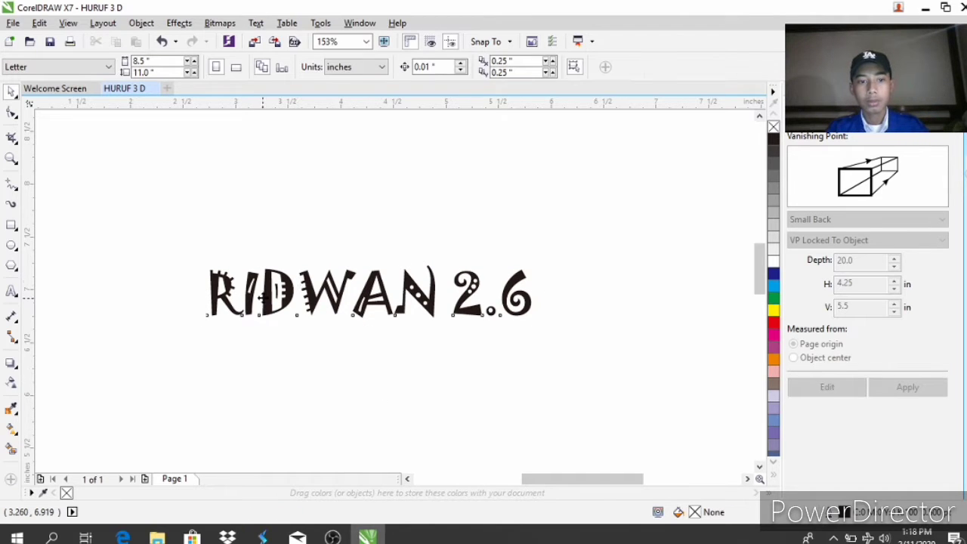
click(329, 306)
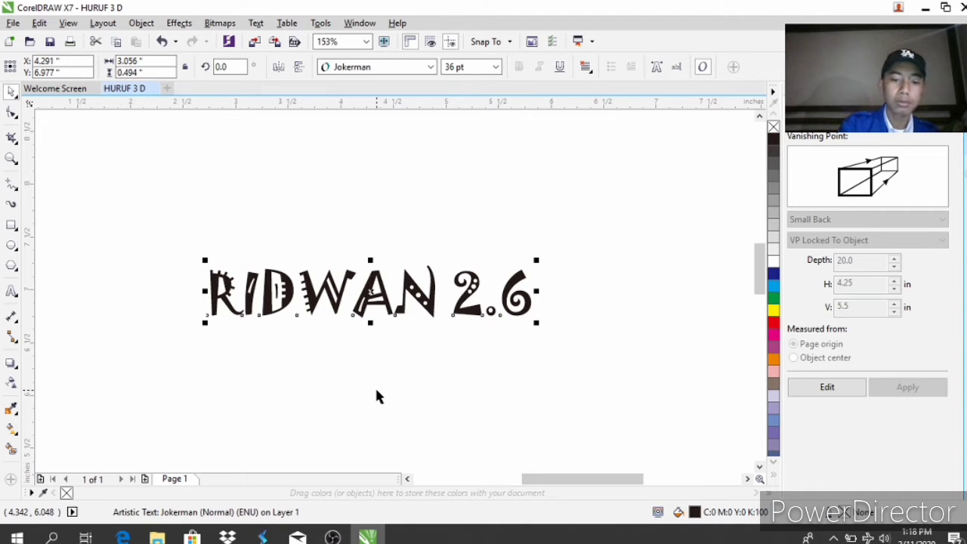
key(ctrl+k)
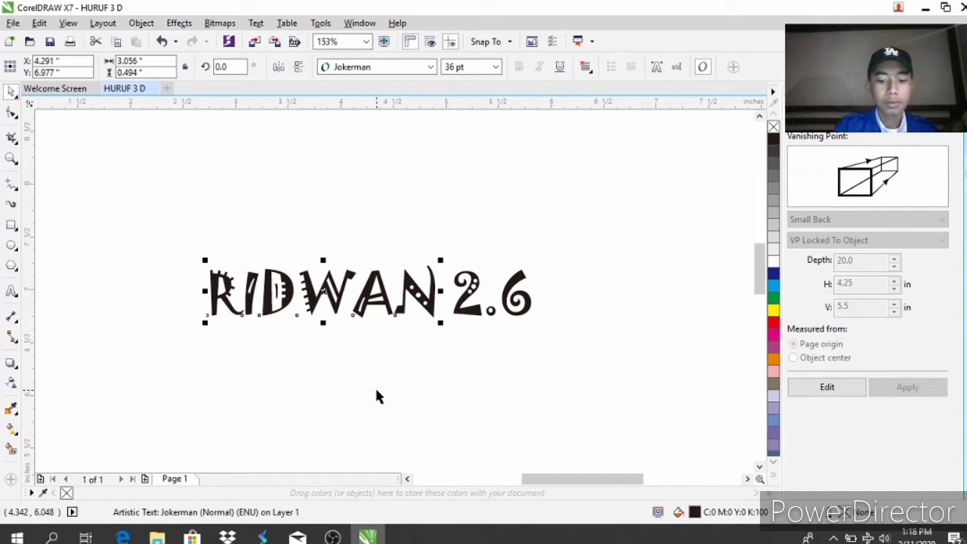
key(ctrl+k)
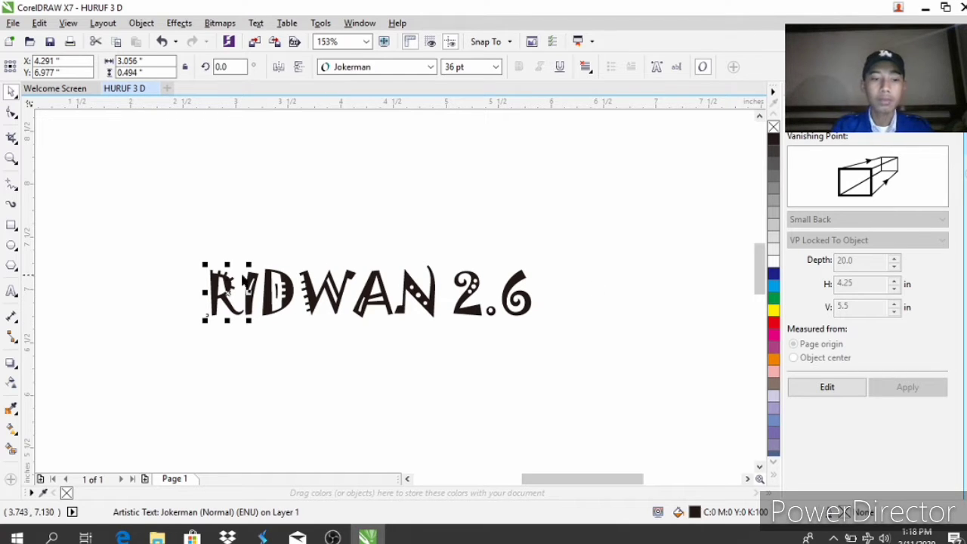
- Create a new Letter-size document named "TULISAN 3 D" with CMYK color mode and 300 dpi resolution
key(ctrl+n)
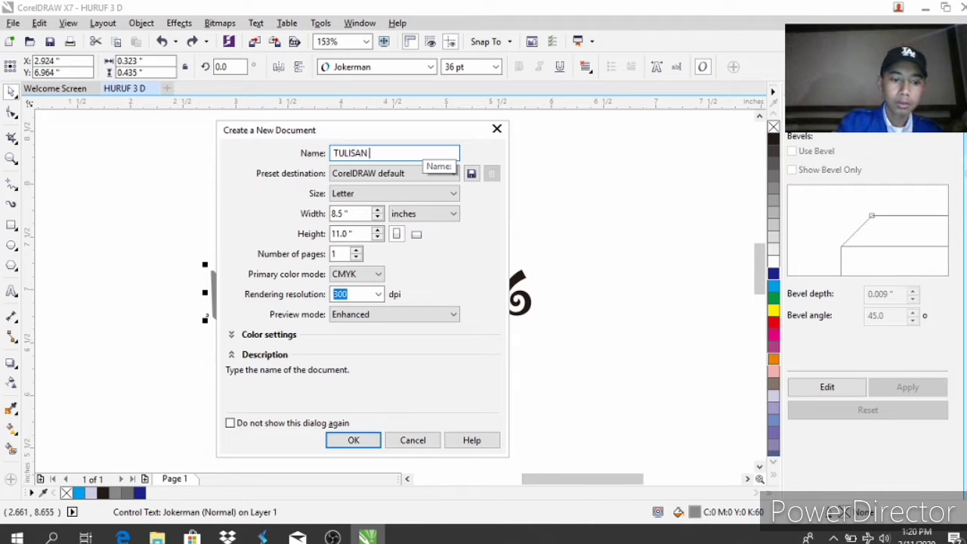
text(D)
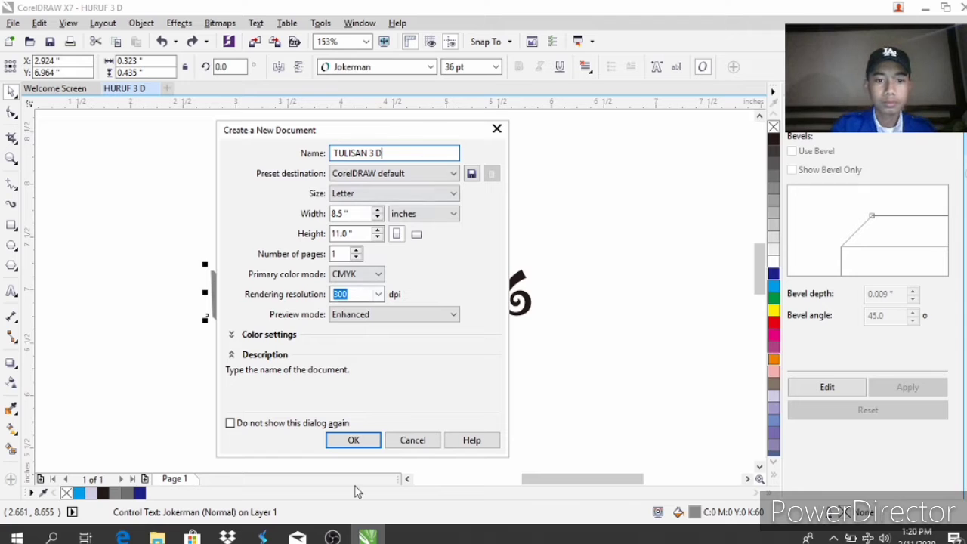
click(365, 447)
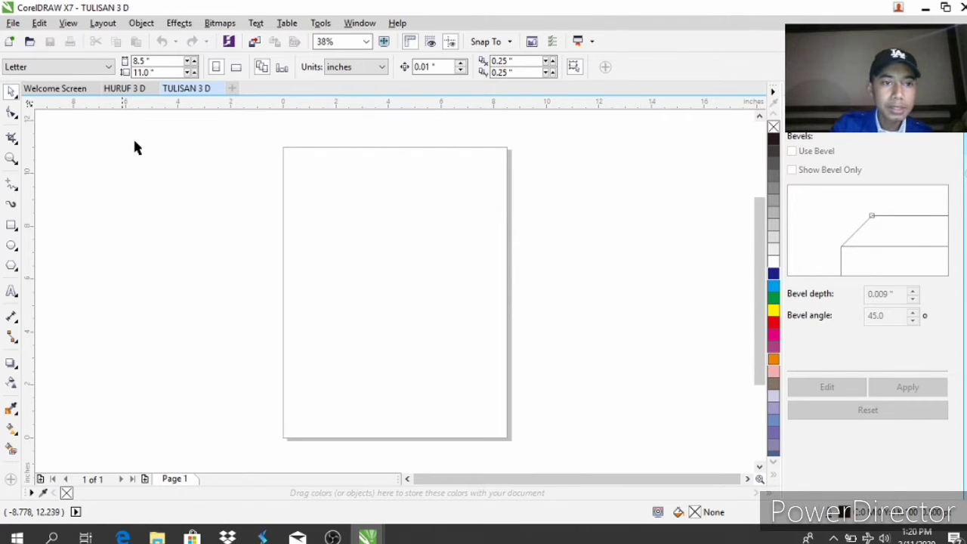
- Set up the Text tool with the Curlz MT font at 36 pt
click(12, 292)
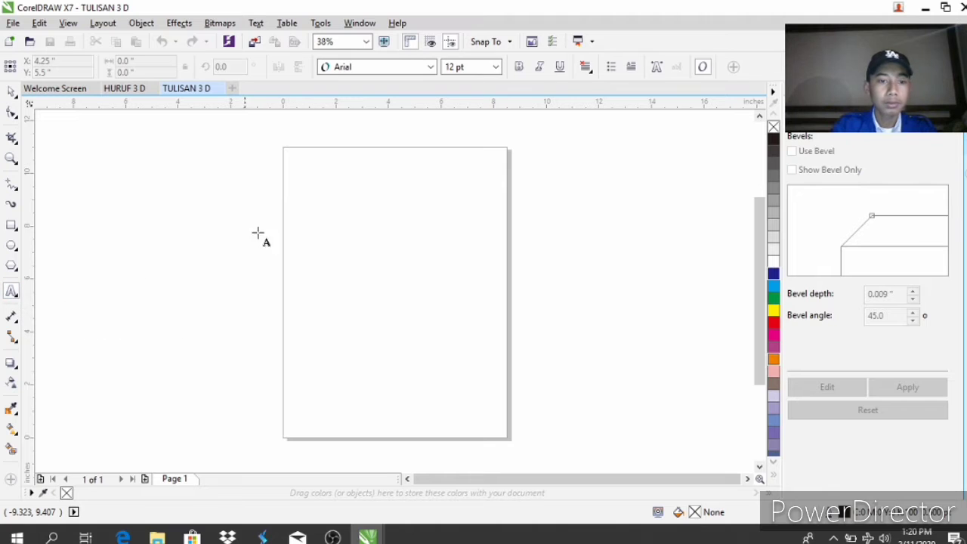
click(430, 66)
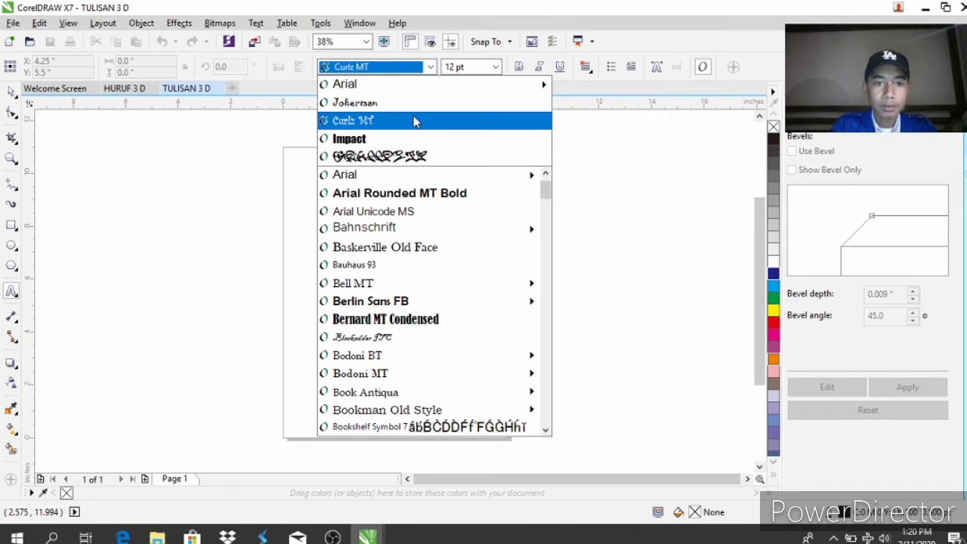
click(413, 121)
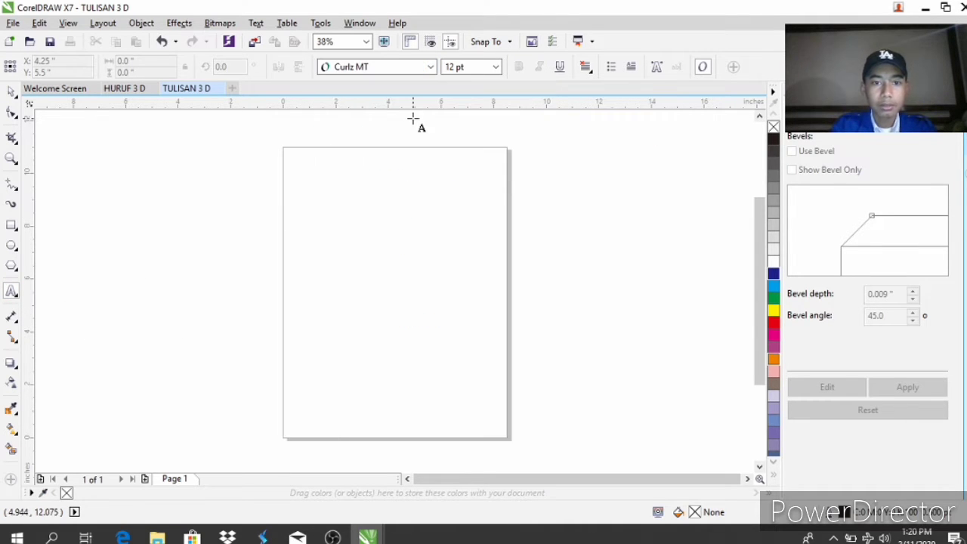
click(494, 66)
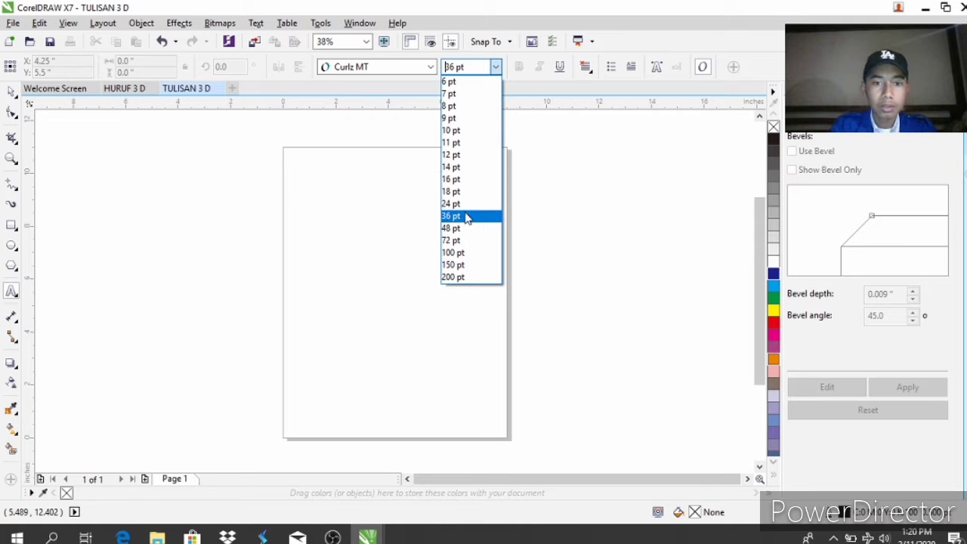
click(466, 218)
- Browse the available fonts for alternatives and keep Curlz MT as the text font
click(429, 67)
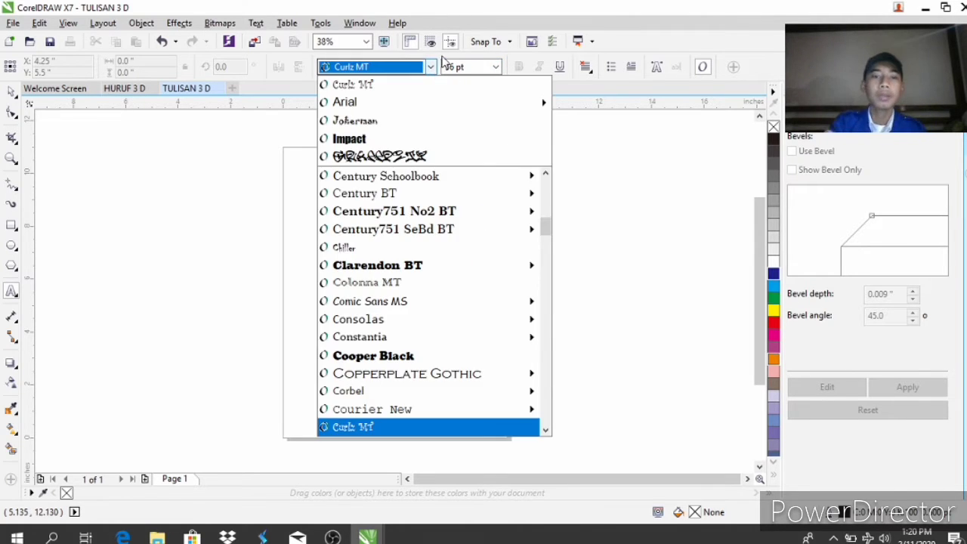
scroll(443, 253, up, 5)
scroll(442, 252, down, 15)
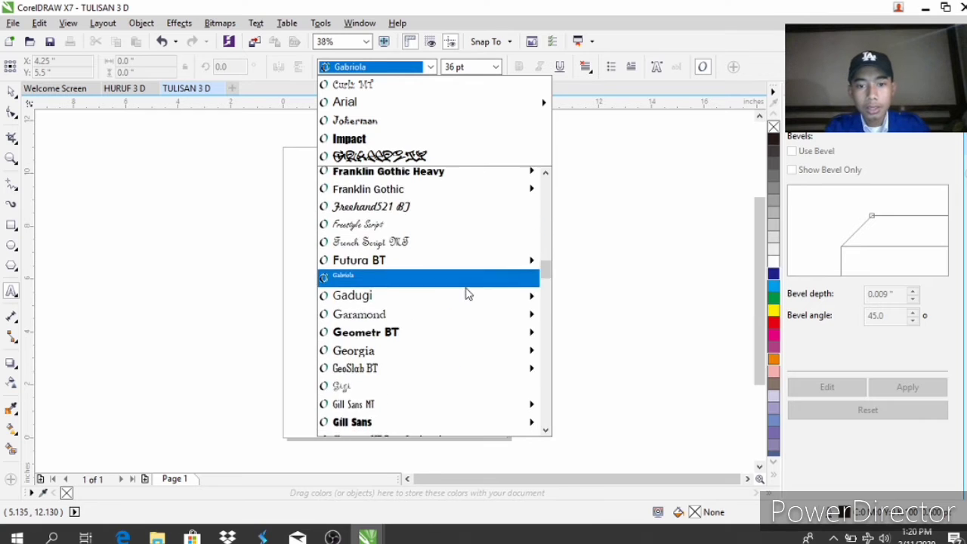
scroll(467, 293, down, 7)
scroll(453, 283, down, 5)
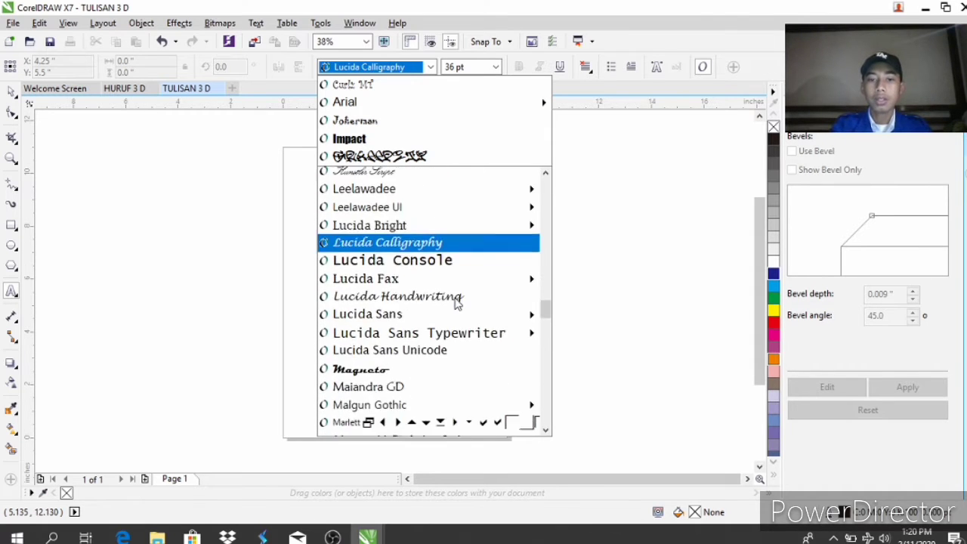
scroll(460, 302, down, 12)
scroll(468, 302, up, 3)
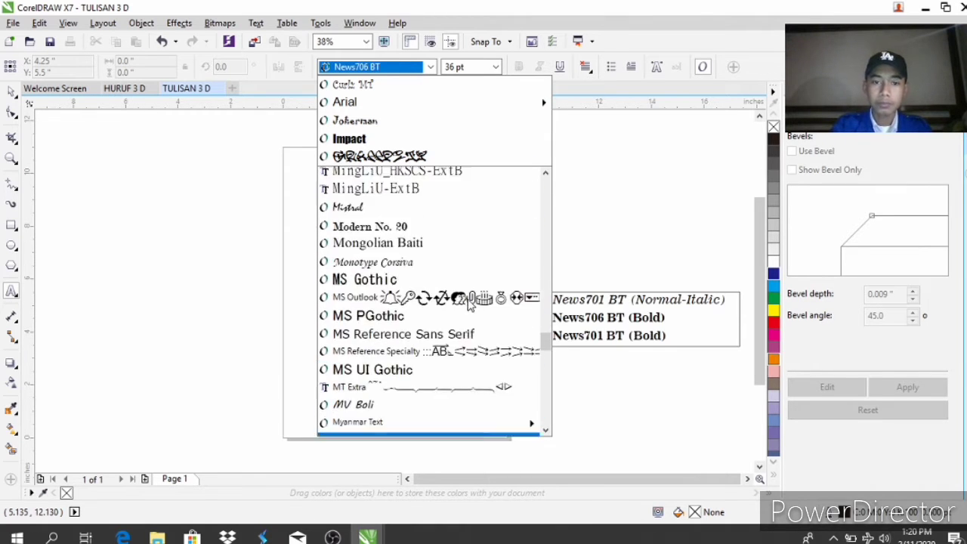
scroll(469, 301, up, 20)
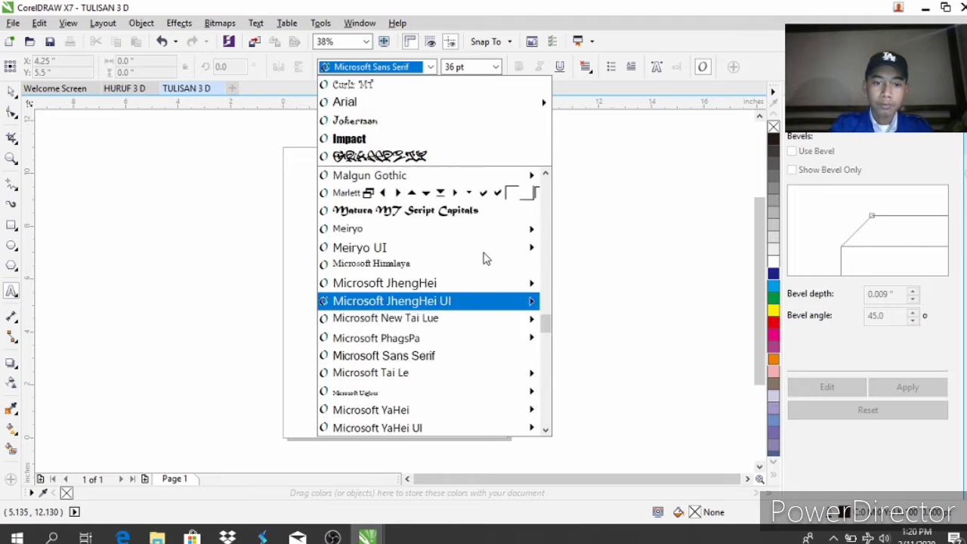
click(408, 84)
- Add the first name in capitals as artistic text on the page and move it to about X 4.13", Y 6.79"
click(336, 223)
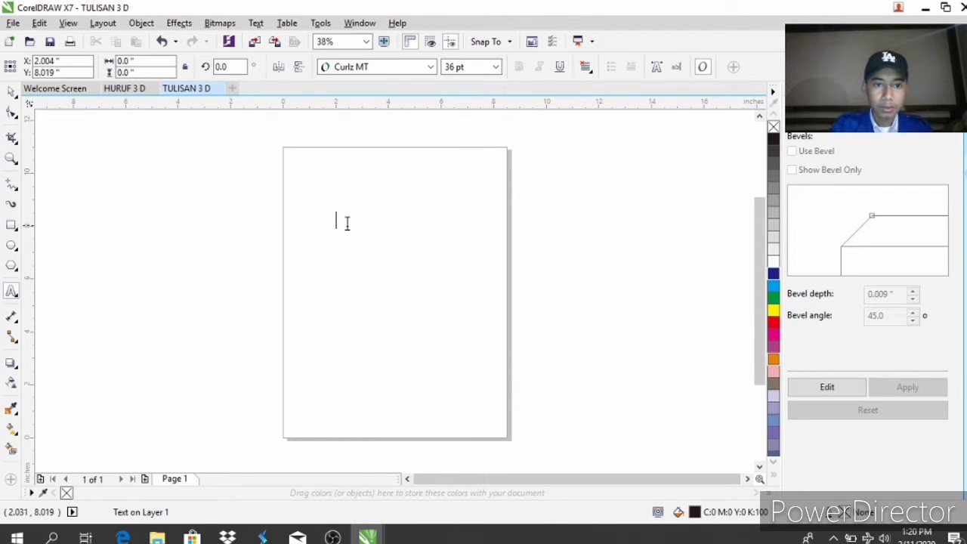
text(RIDWAN)
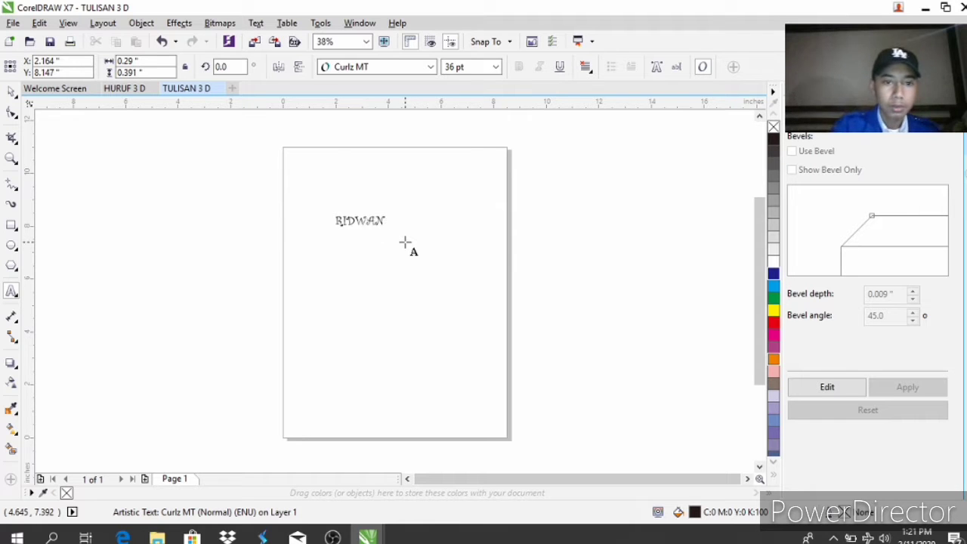
click(358, 219)
drag(360, 221, 391, 257)
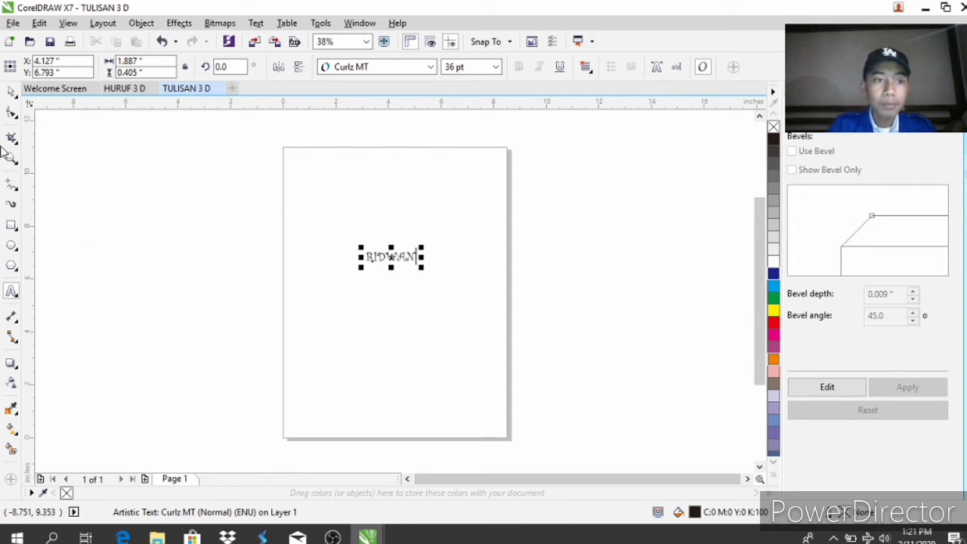
- Break the name text apart into individual letters
click(11, 94)
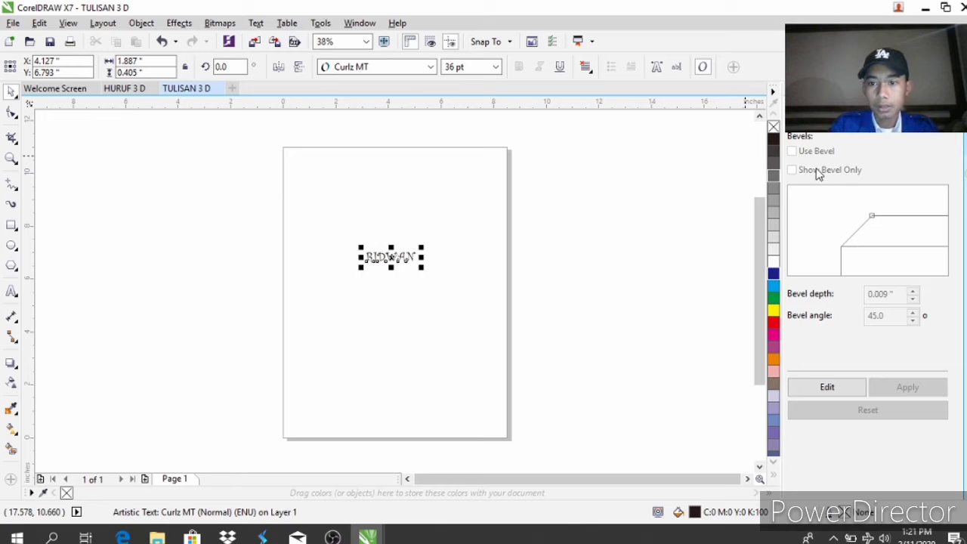
click(799, 122)
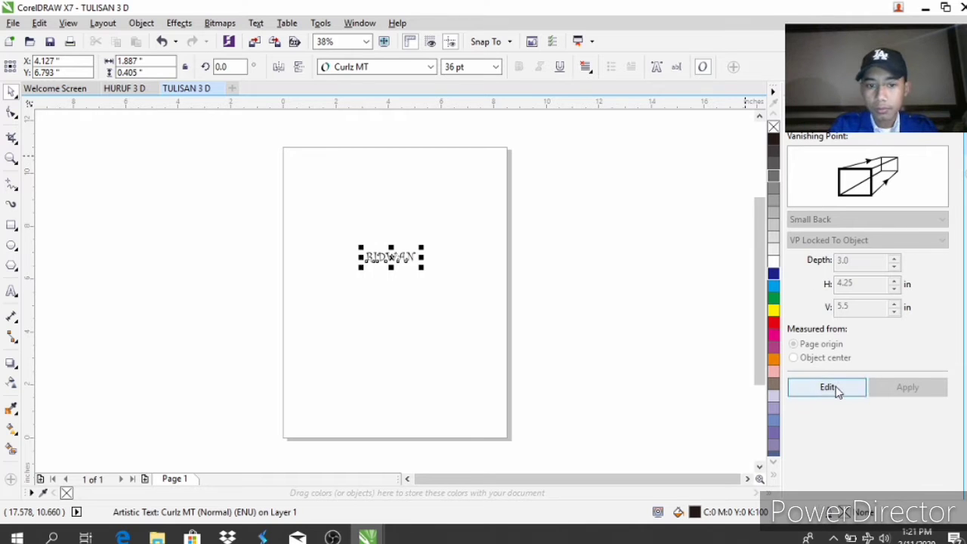
click(11, 158)
click(404, 257)
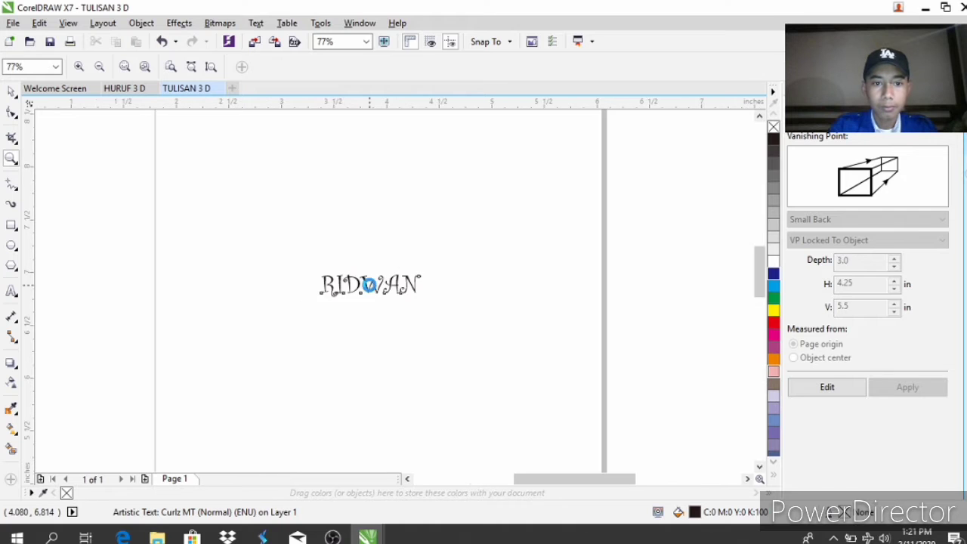
click(368, 284)
click(391, 289)
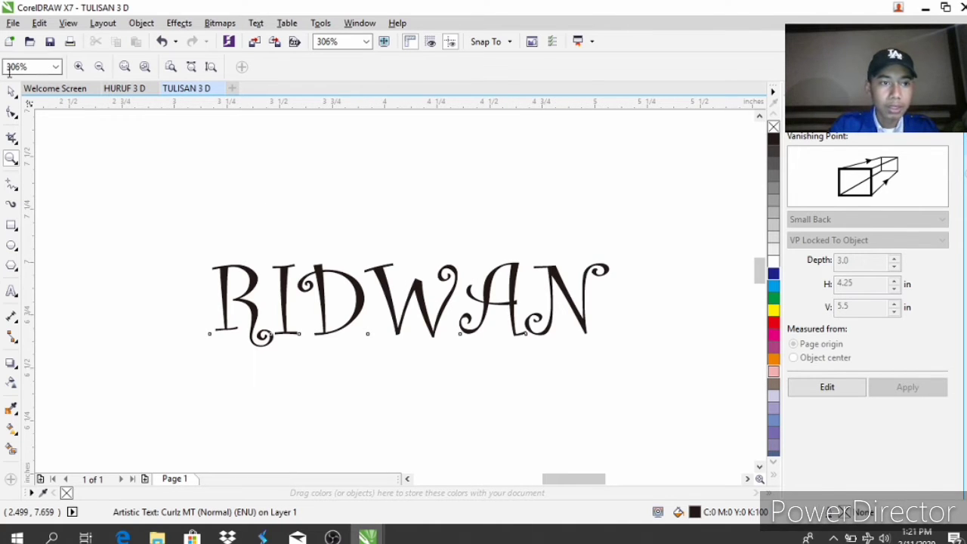
click(11, 91)
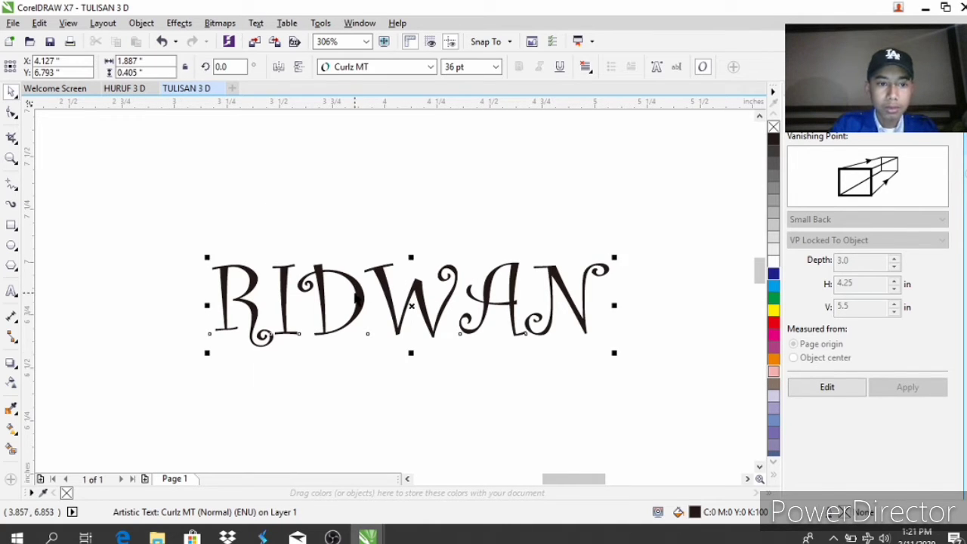
ctrl+click(226, 302)
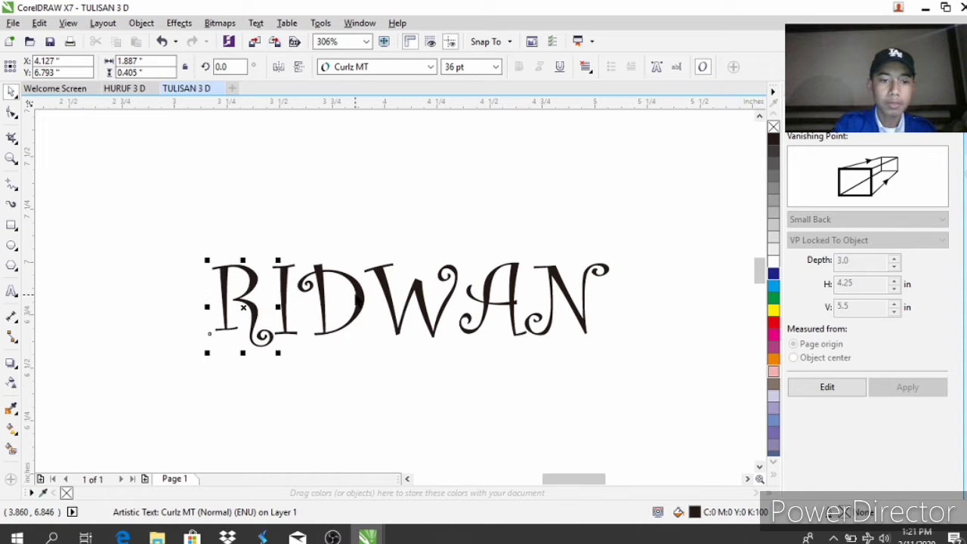
- Space out the start of the name by moving the first letter to about X 3.19" and the second to about X 3.49"
mouse_move(242, 302)
mouse_down()
mouse_move(234, 277)
mouse_move(227, 298)
mouse_move(237, 287)
mouse_move(241, 300)
mouse_move(240, 287)
mouse_move(242, 300)
mouse_up()
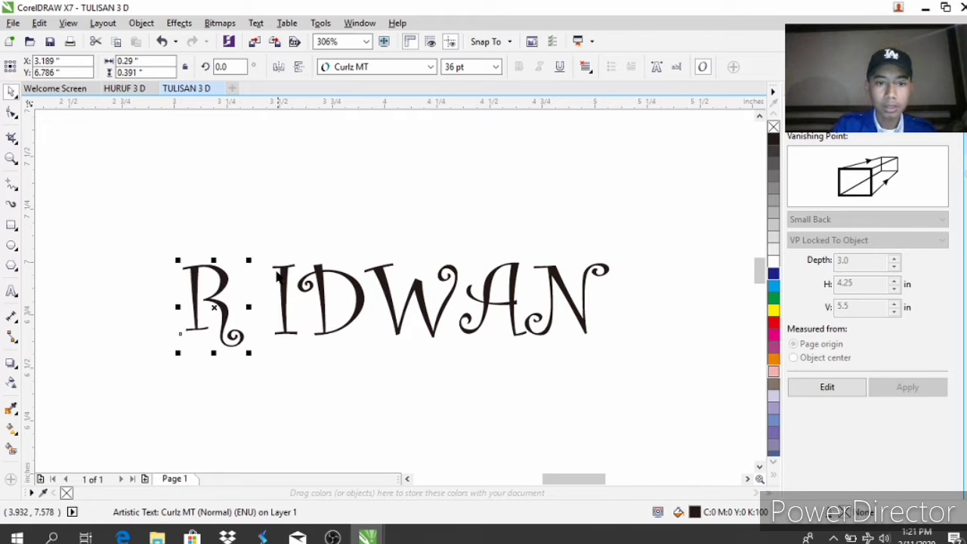
click(278, 302)
drag(287, 279, 287, 280)
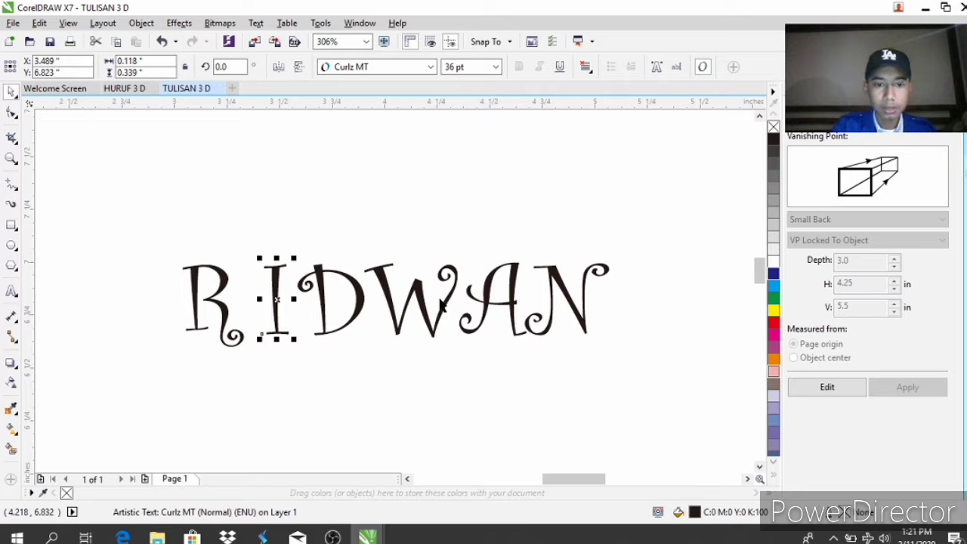
- Shift the sixth, fifth and fourth letters right to about X 4.99", 4.58" and 4.17" to even out the spacing
click(560, 301)
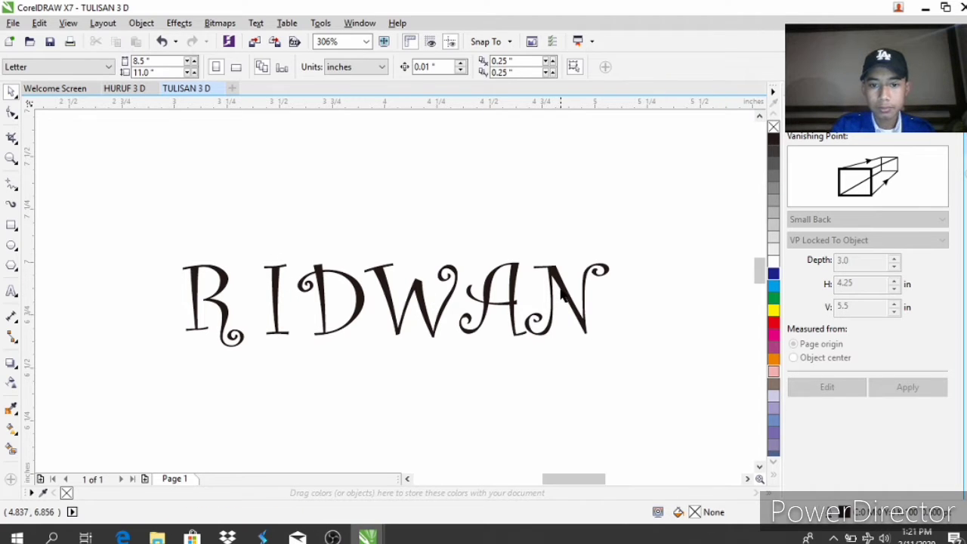
click(562, 296)
drag(565, 282, 586, 281)
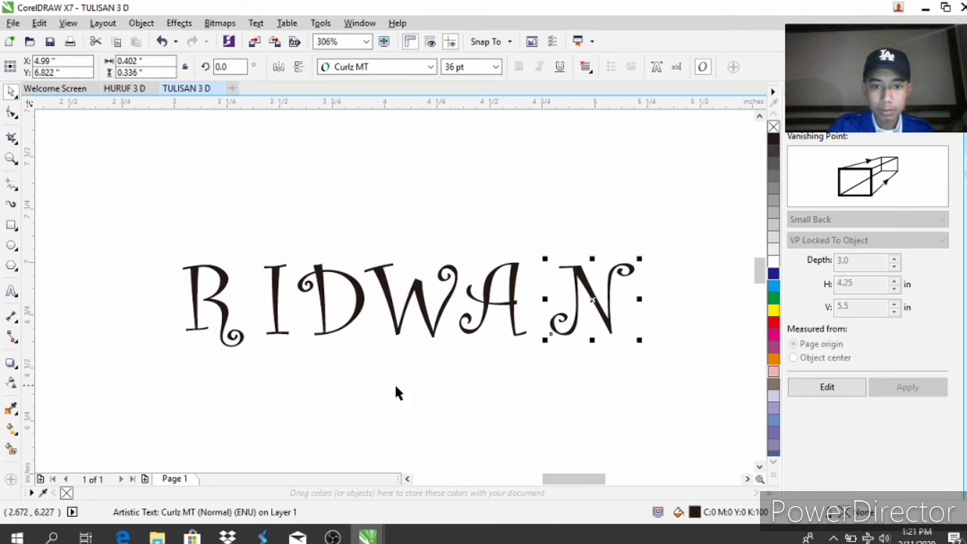
click(502, 316)
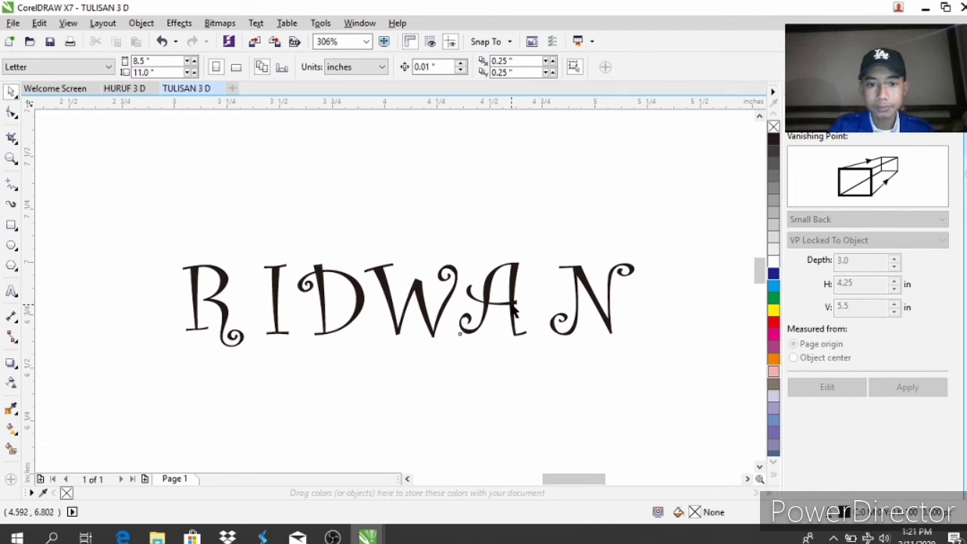
click(504, 304)
drag(508, 303, 520, 302)
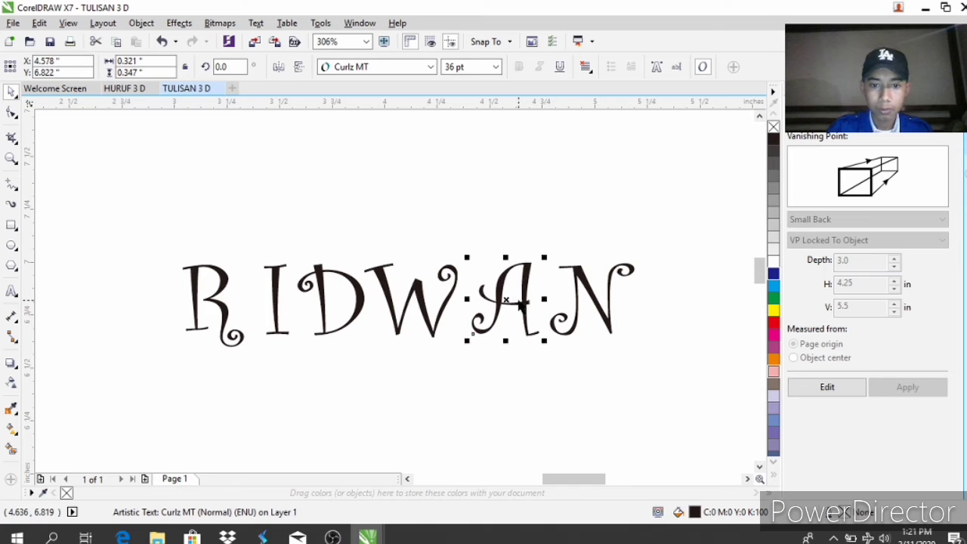
click(412, 300)
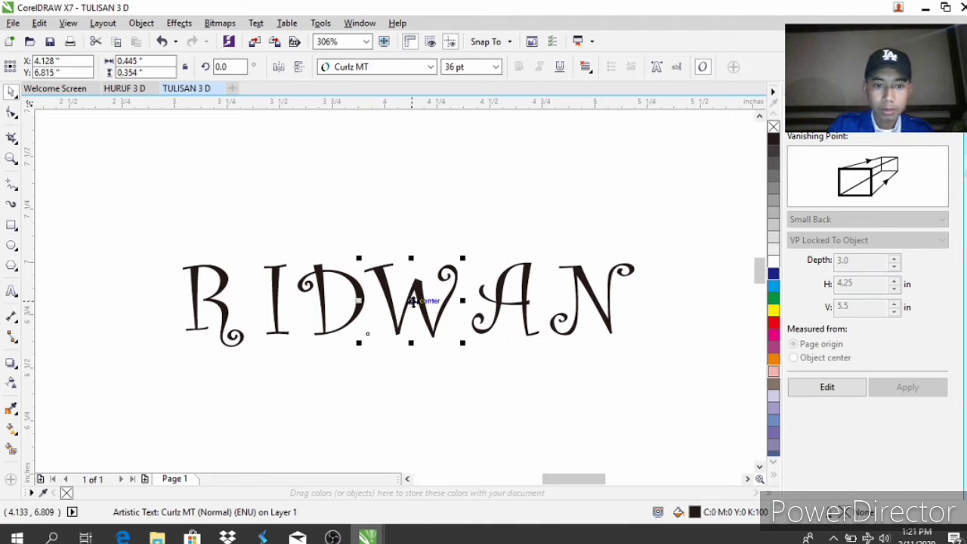
drag(415, 300, 418, 301)
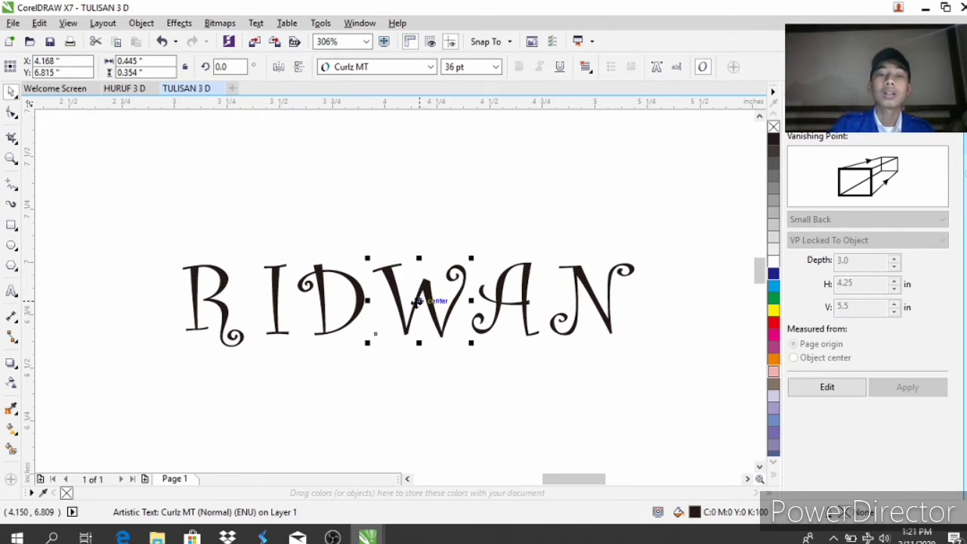
click(555, 215)
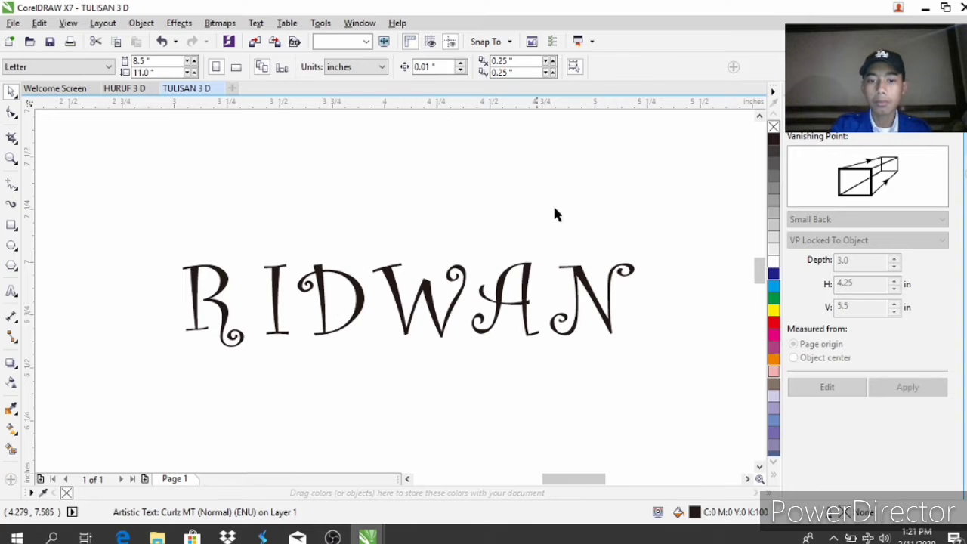
- Fill the first letter with yellow (C0 M20 Y100 K0) and extrude it as Small Back with depth 3
click(210, 302)
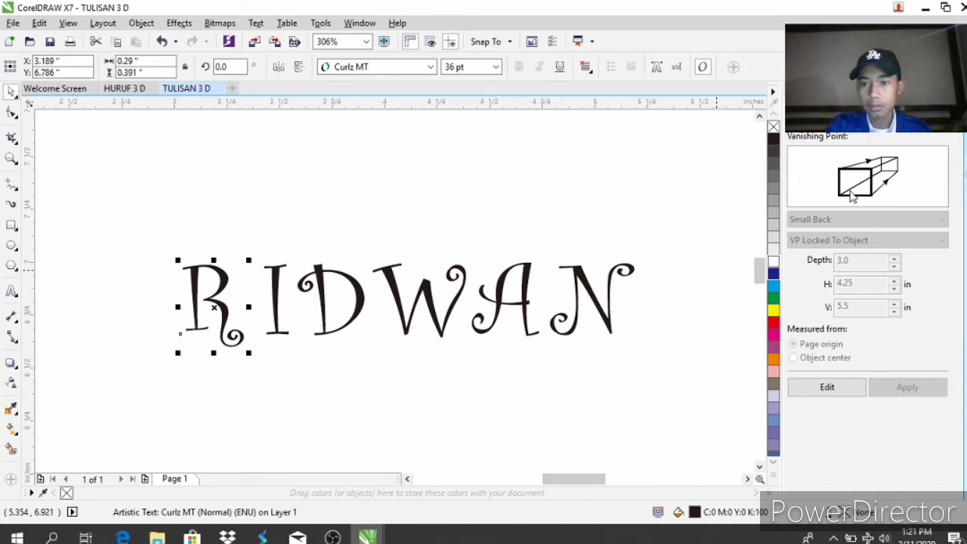
click(827, 386)
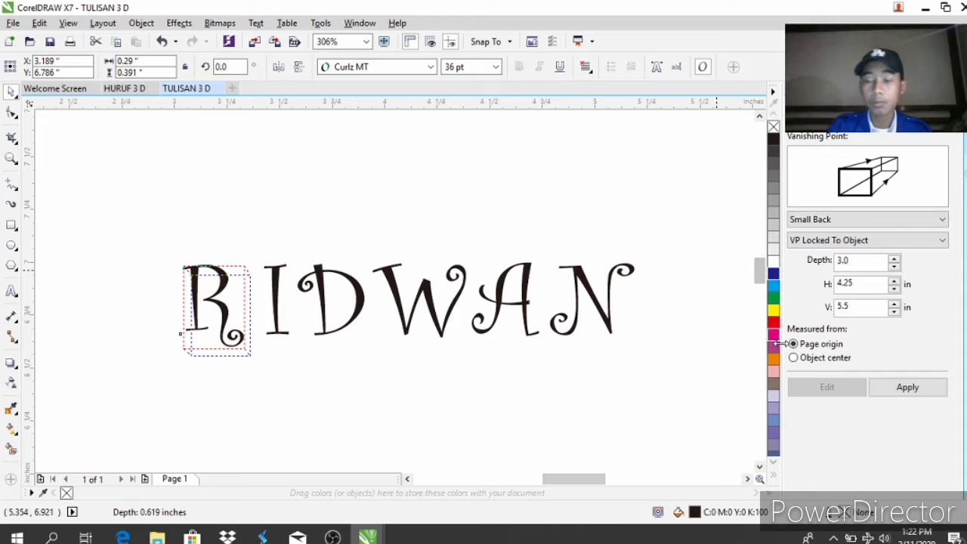
scroll(771, 406, down, 6)
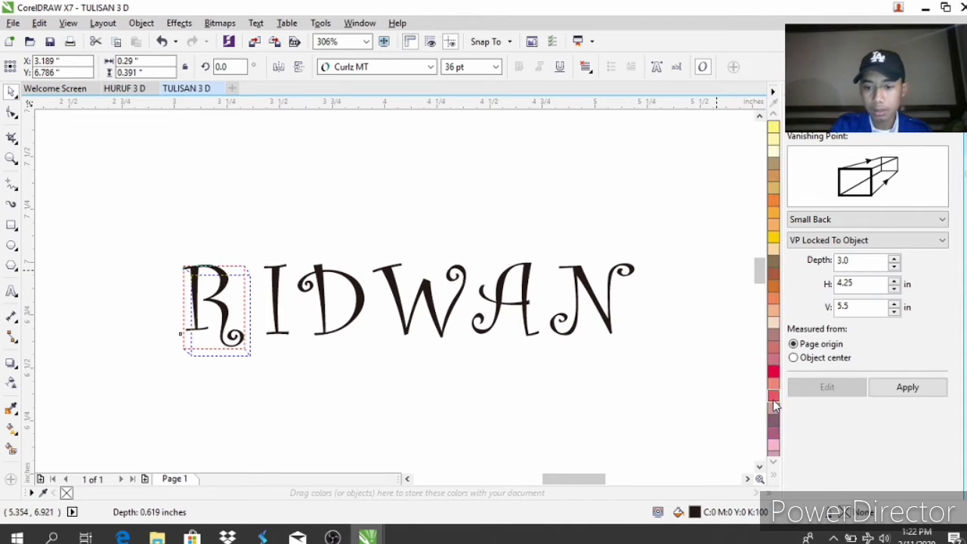
click(772, 242)
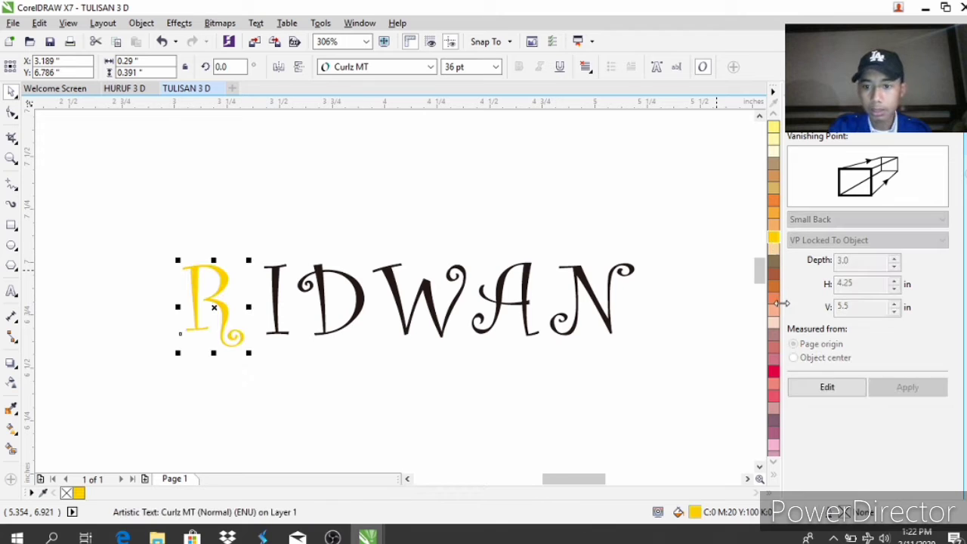
click(832, 389)
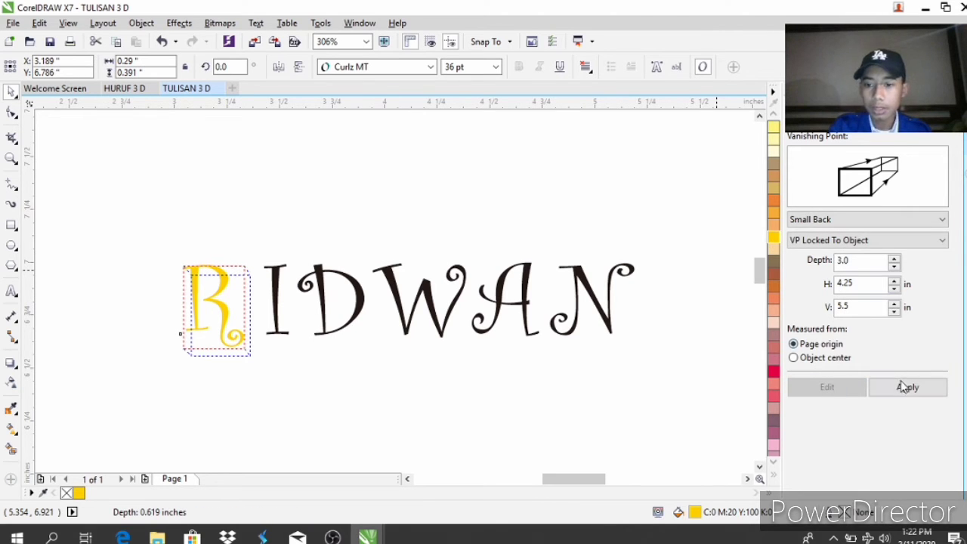
click(900, 384)
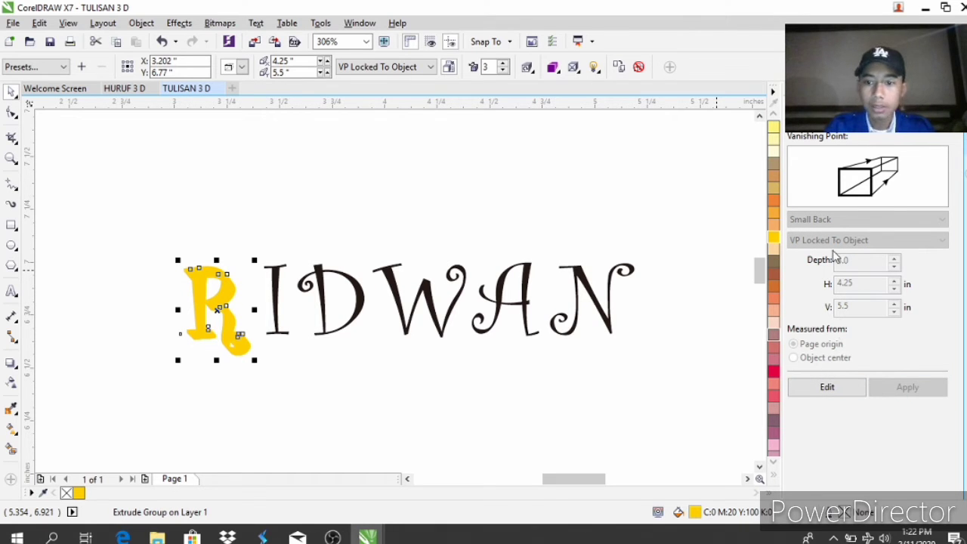
- Look through the extrusion's settings pages and apply the object-fill color option with draped fills to the first letter
click(815, 121)
click(834, 121)
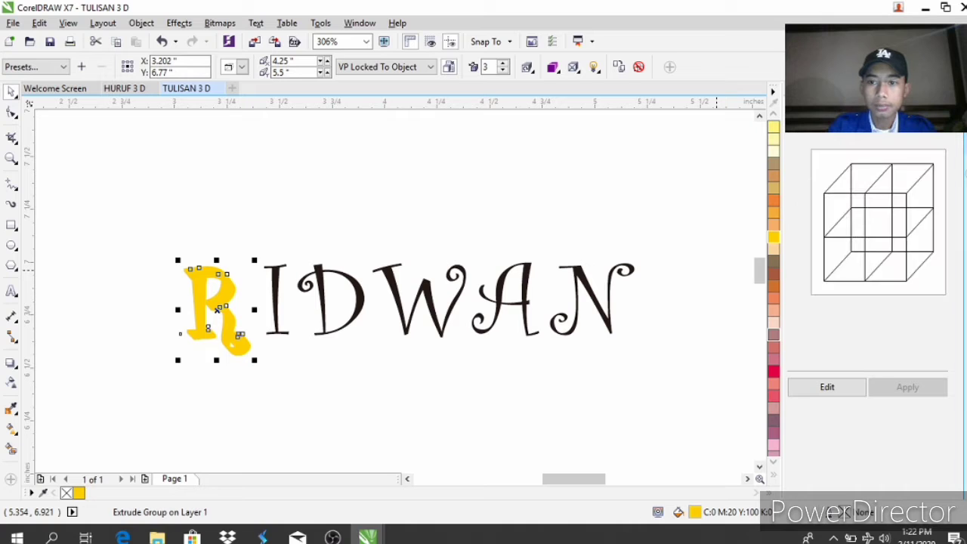
click(853, 120)
click(872, 121)
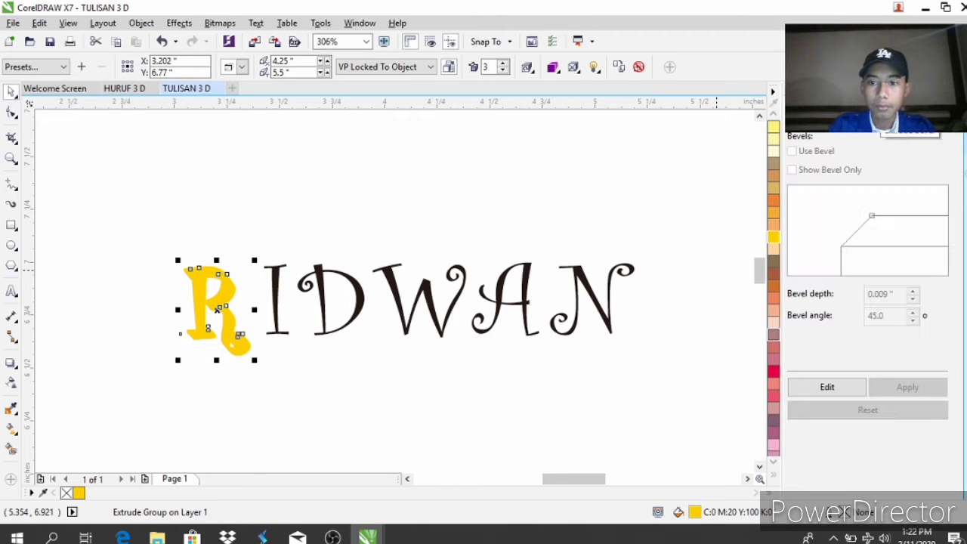
click(853, 121)
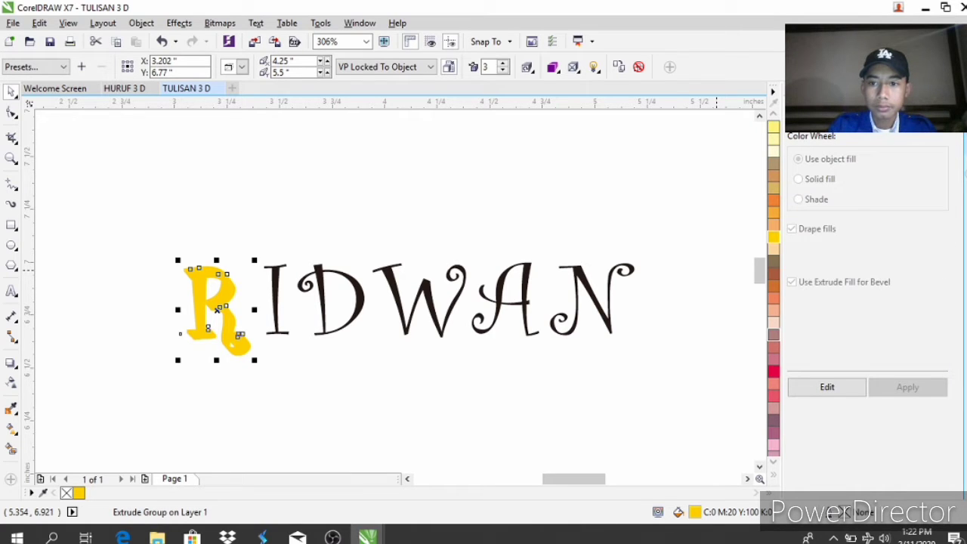
click(849, 386)
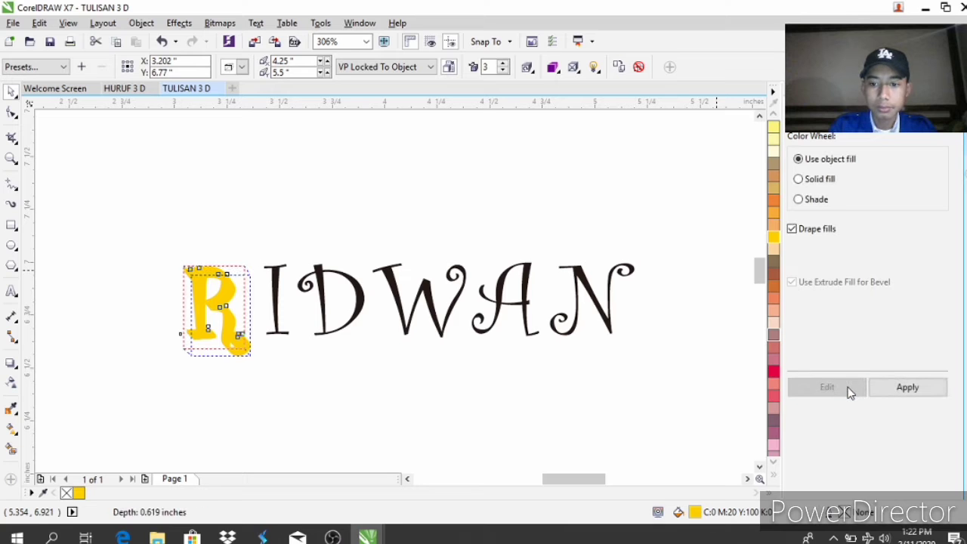
click(913, 390)
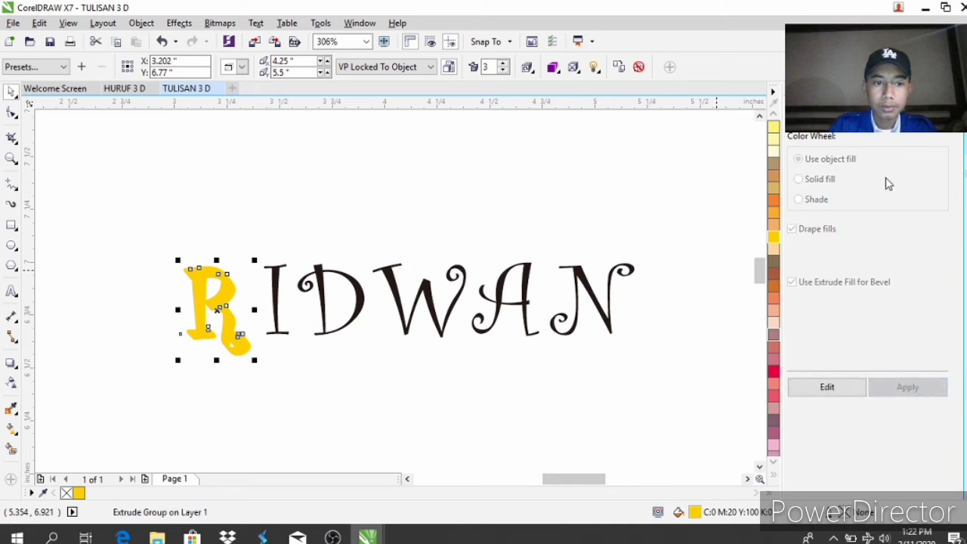
- Recolor the extruded first letter red (C0 M100 Y60 K0)
click(876, 121)
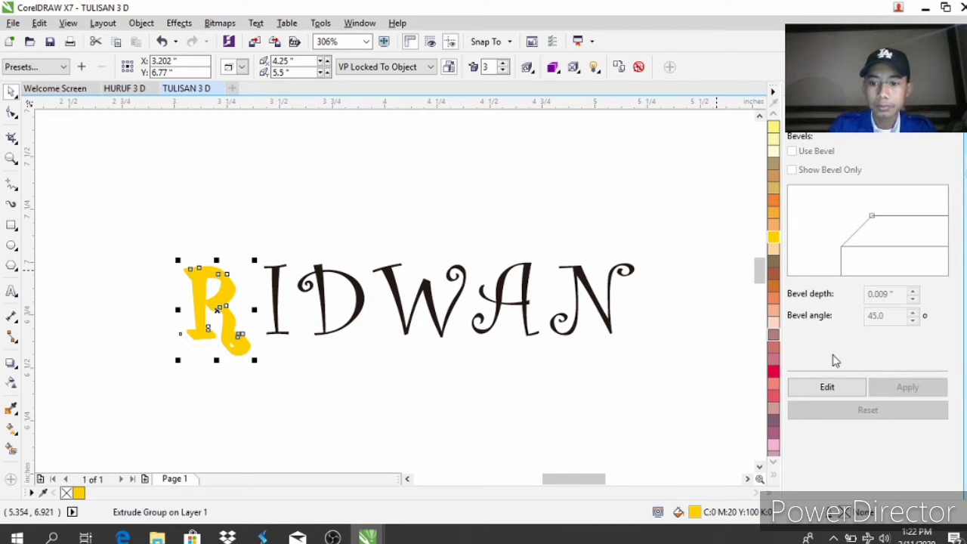
click(831, 387)
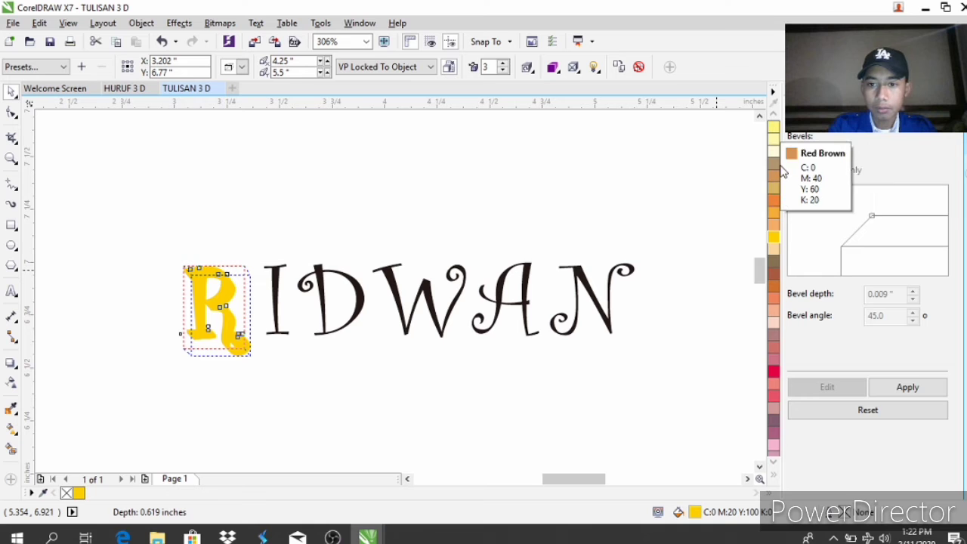
click(774, 372)
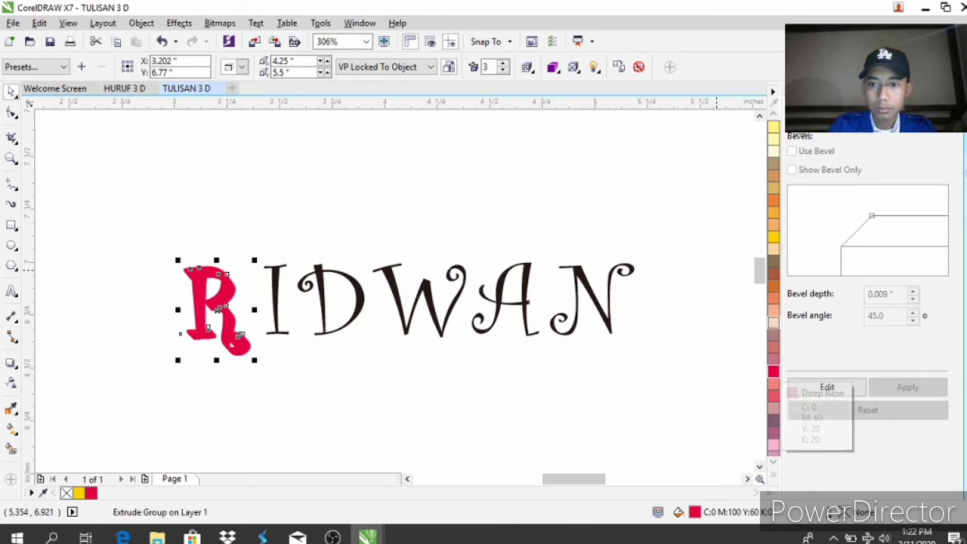
- Try an extrusion depth of 13 on the first letter and set the depth back to 3
click(799, 121)
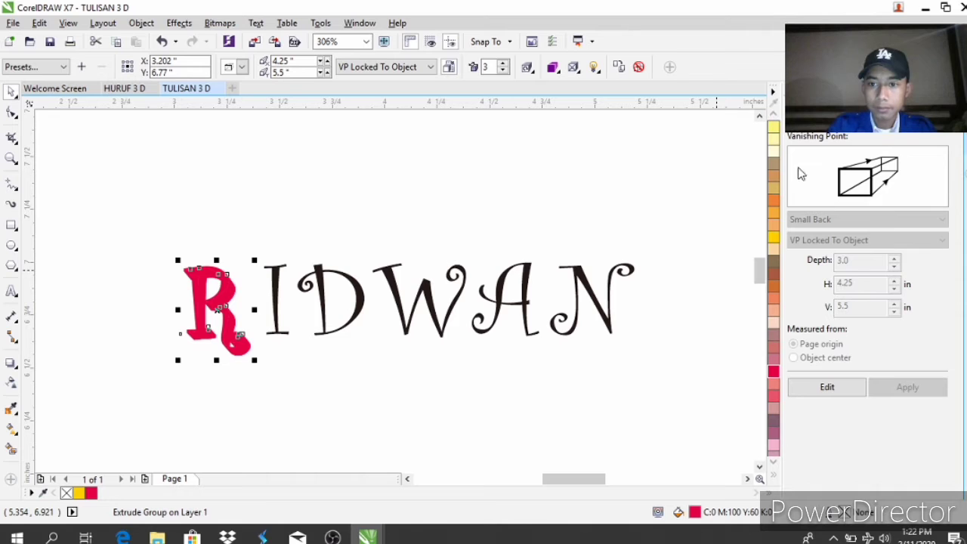
click(826, 388)
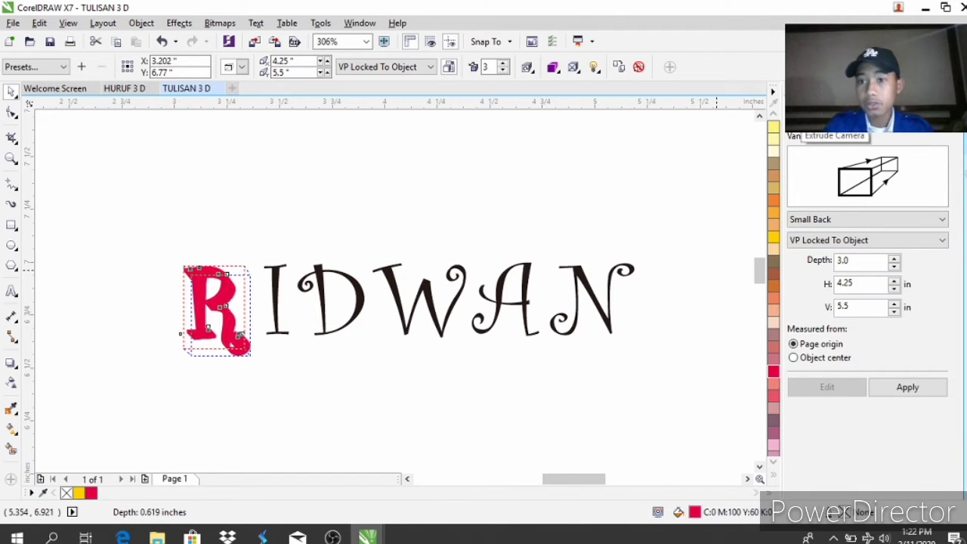
click(893, 260)
click(894, 260)
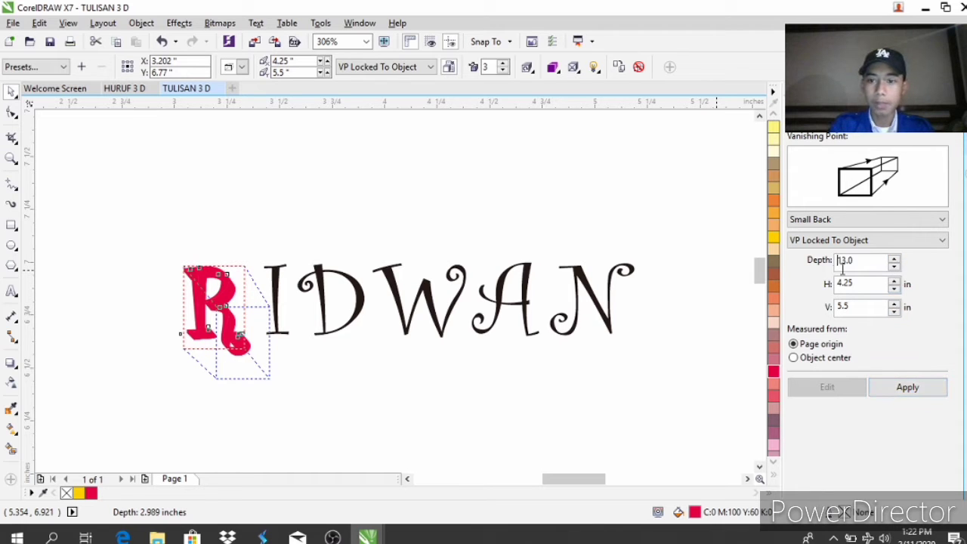
click(906, 388)
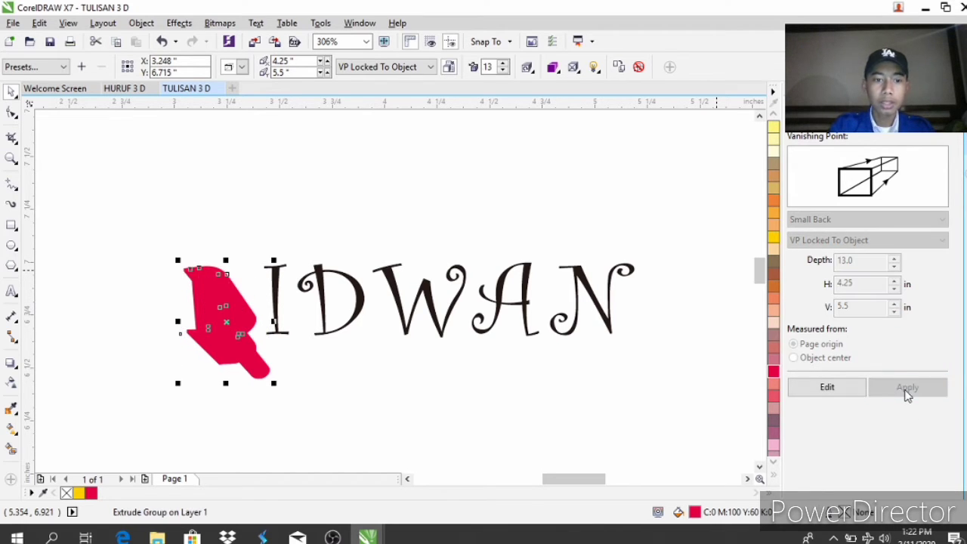
click(845, 391)
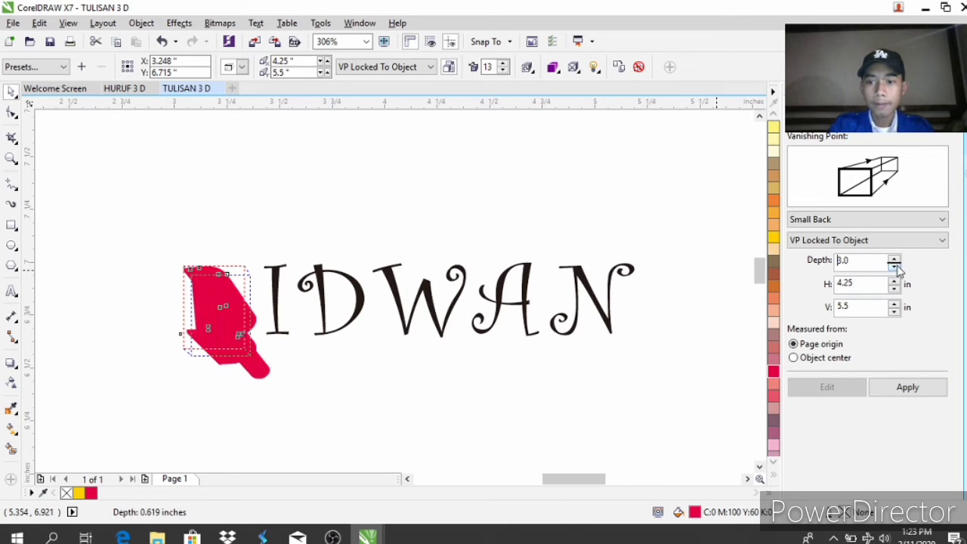
click(895, 390)
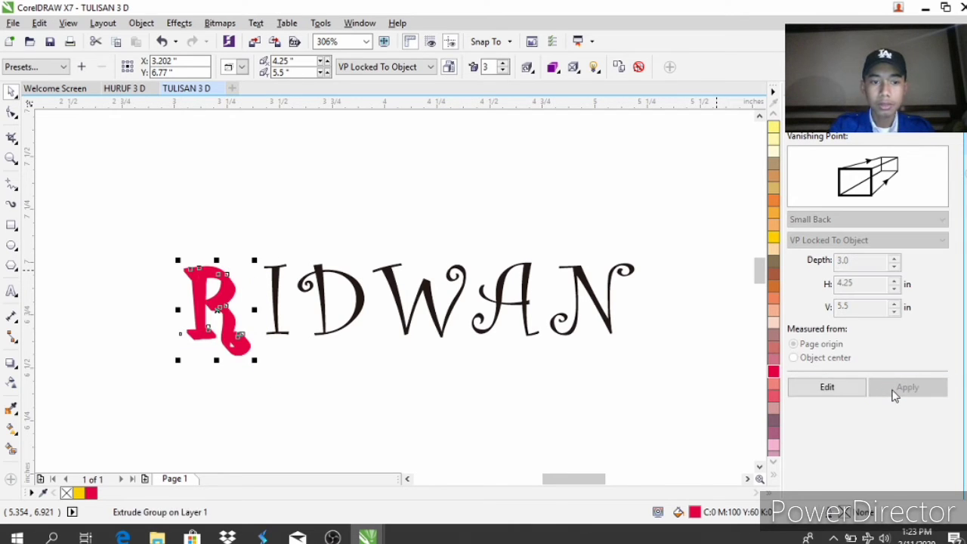
- Set the horizontal vanishing point of the first letter's extrusion to 4.85 in and apply it
click(816, 393)
click(894, 288)
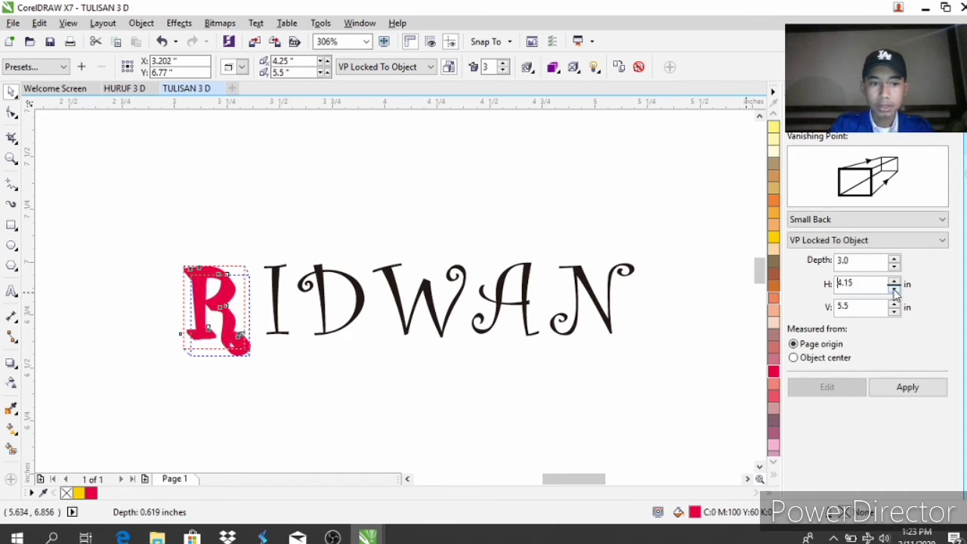
click(895, 289)
click(896, 280)
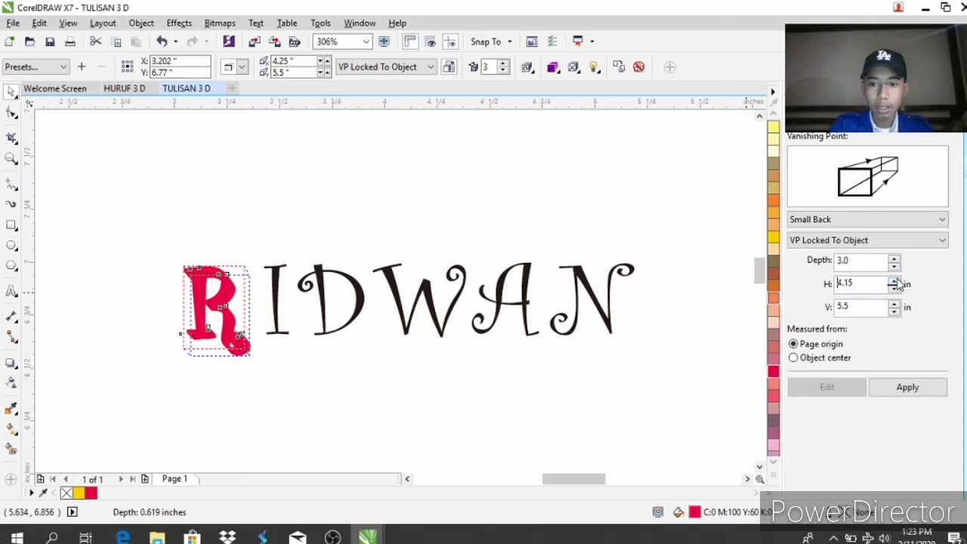
click(896, 281)
click(895, 280)
click(895, 280)
click(895, 280)
click(895, 280)
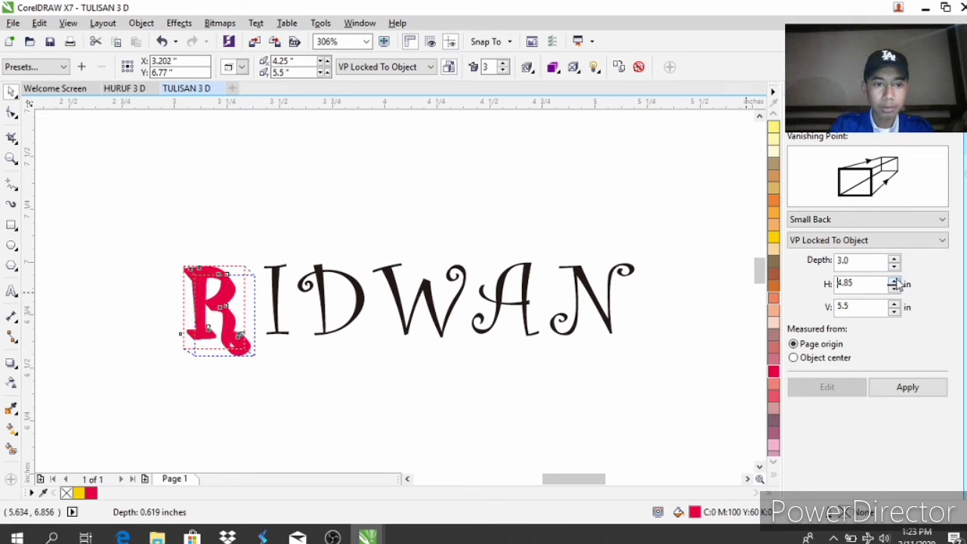
click(896, 385)
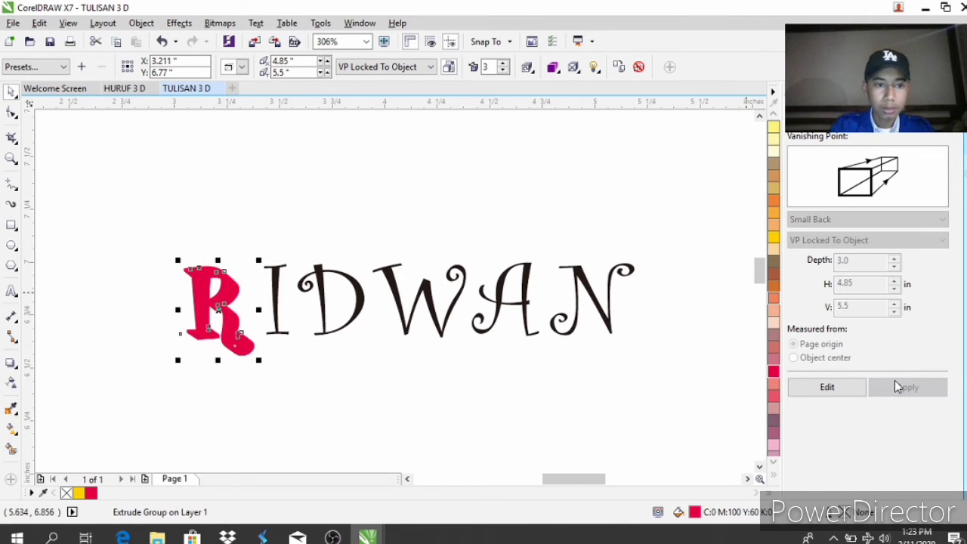
- Fill the second letter with muted purple (C20 M40 Y0 K40) and extrude it as Small Back with depth 3
click(294, 324)
click(277, 302)
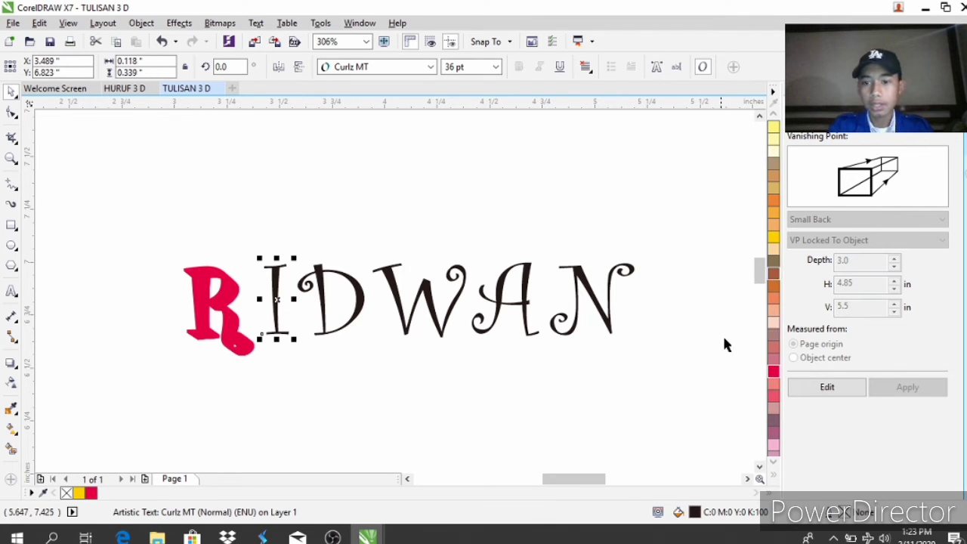
scroll(772, 400, down, 5)
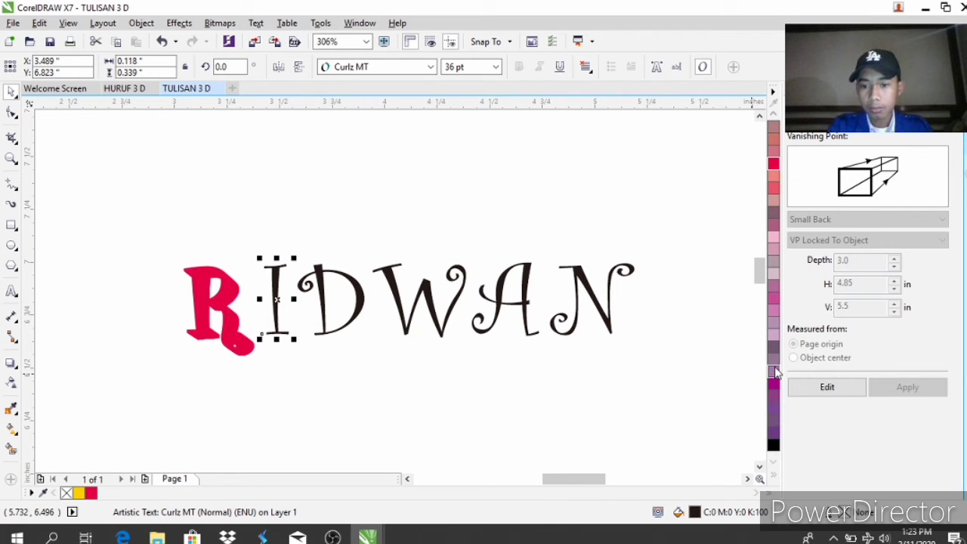
click(773, 361)
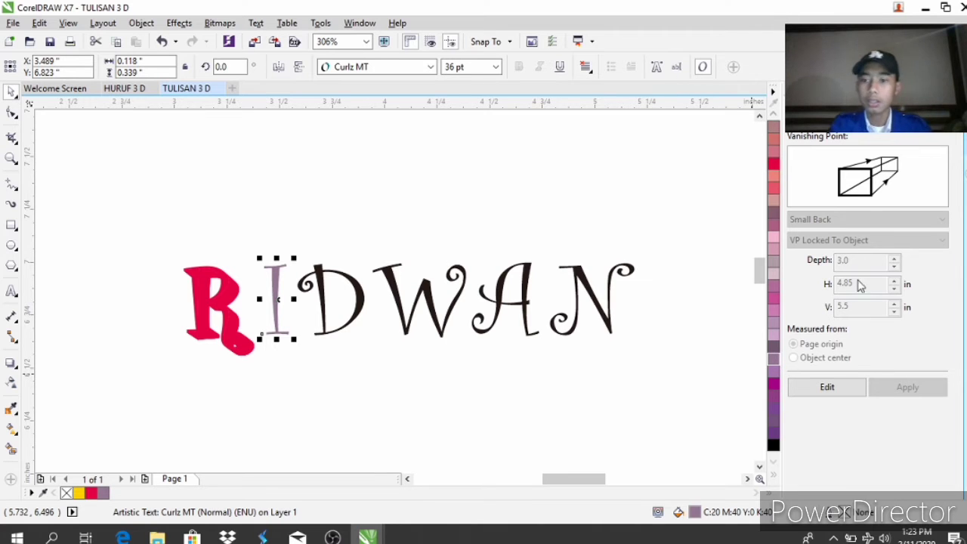
click(828, 386)
click(893, 260)
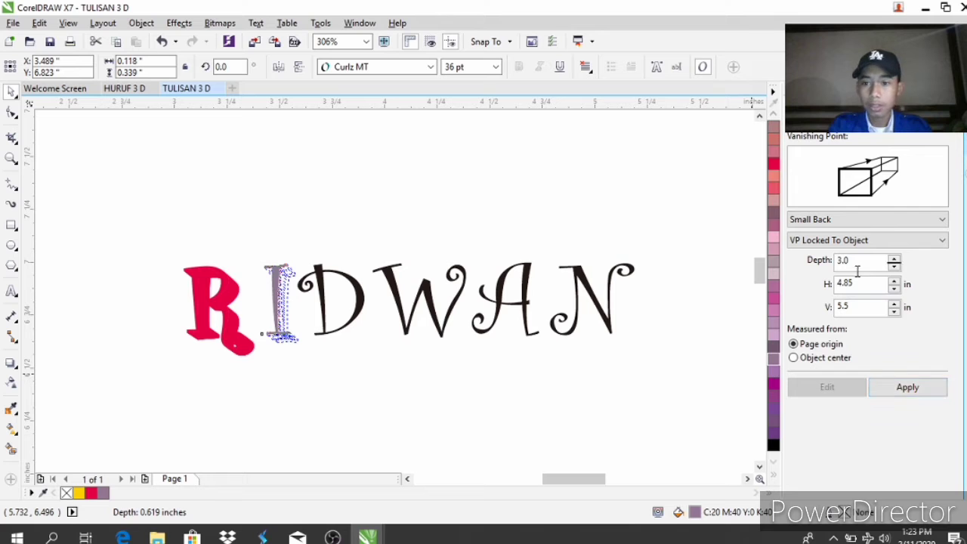
click(910, 389)
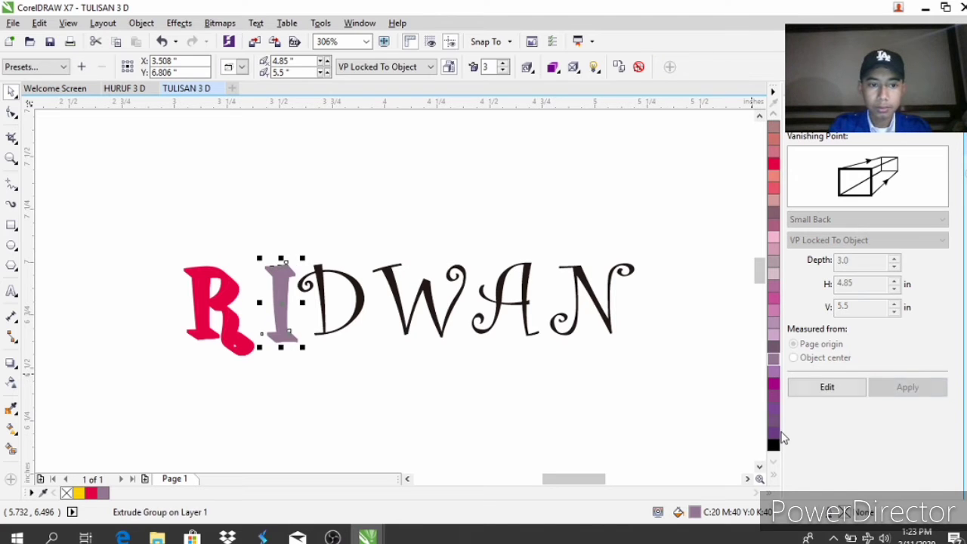
- Extrude the third letter as Small Back with depth 8 and the vanishing point at H 4.65 in, V 5.3 in
click(342, 312)
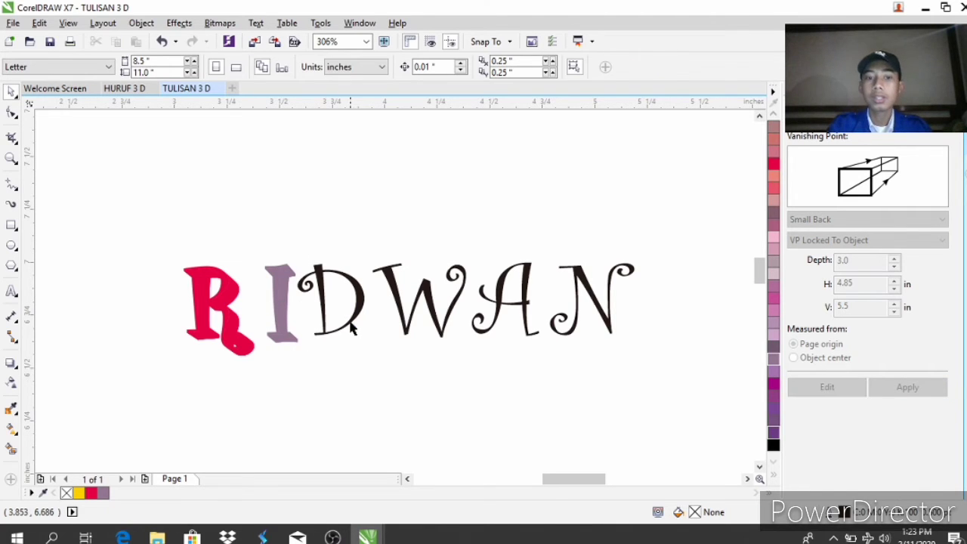
click(355, 312)
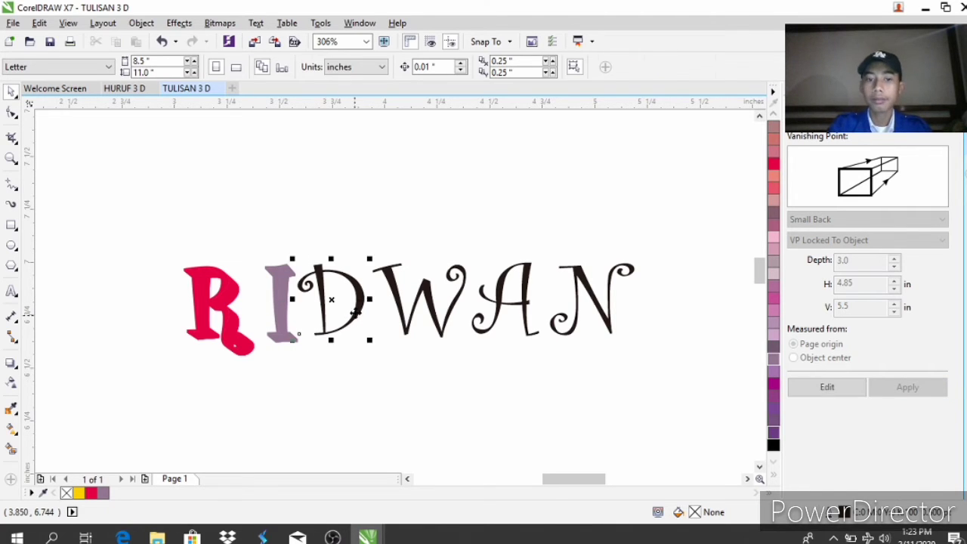
click(821, 388)
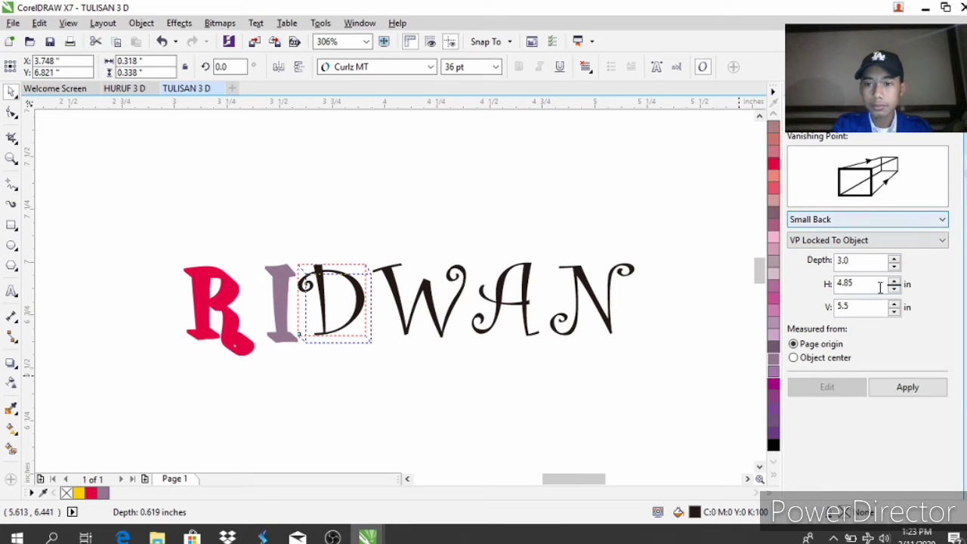
click(893, 257)
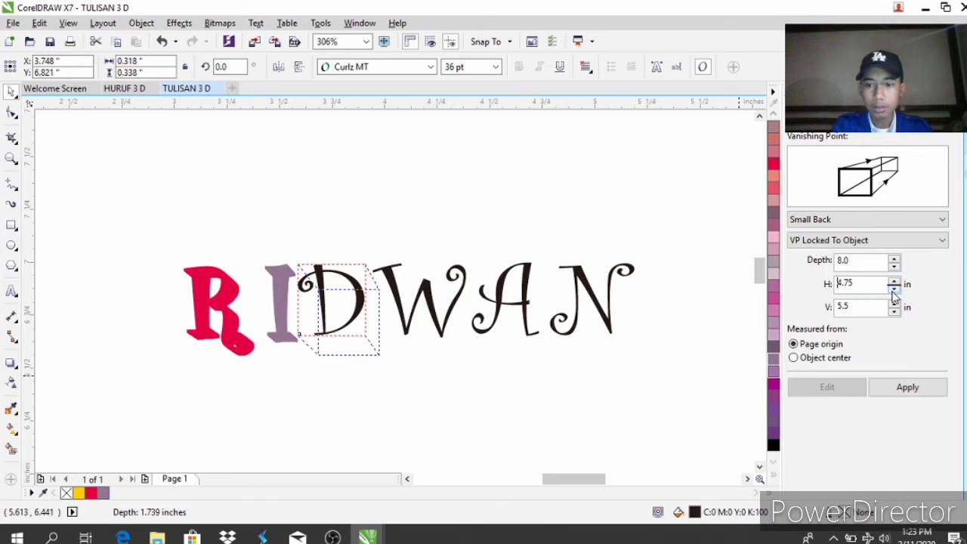
click(893, 289)
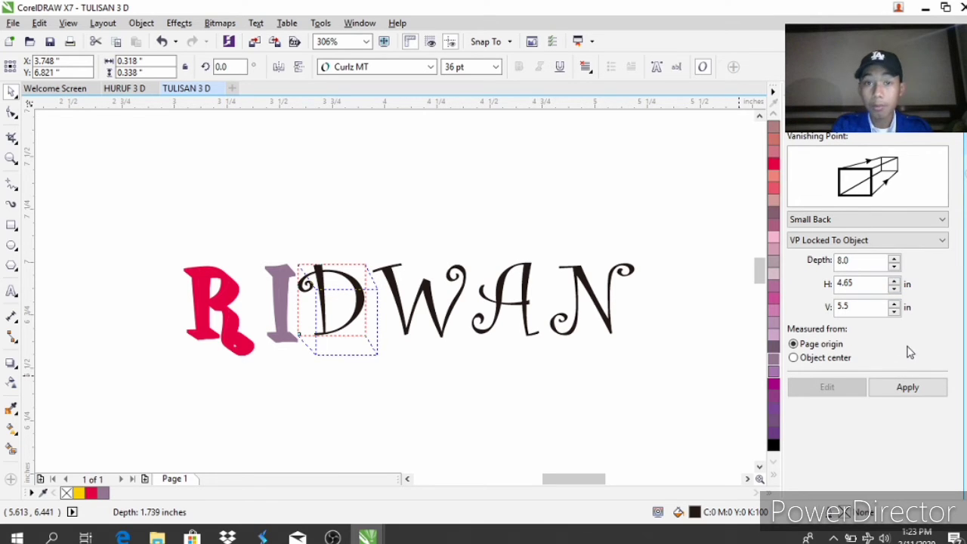
click(894, 311)
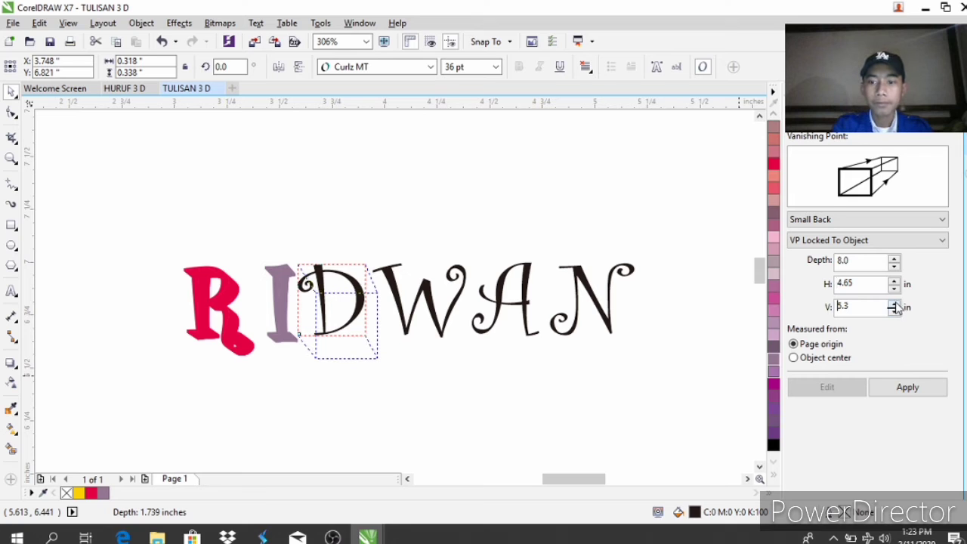
click(906, 387)
click(683, 418)
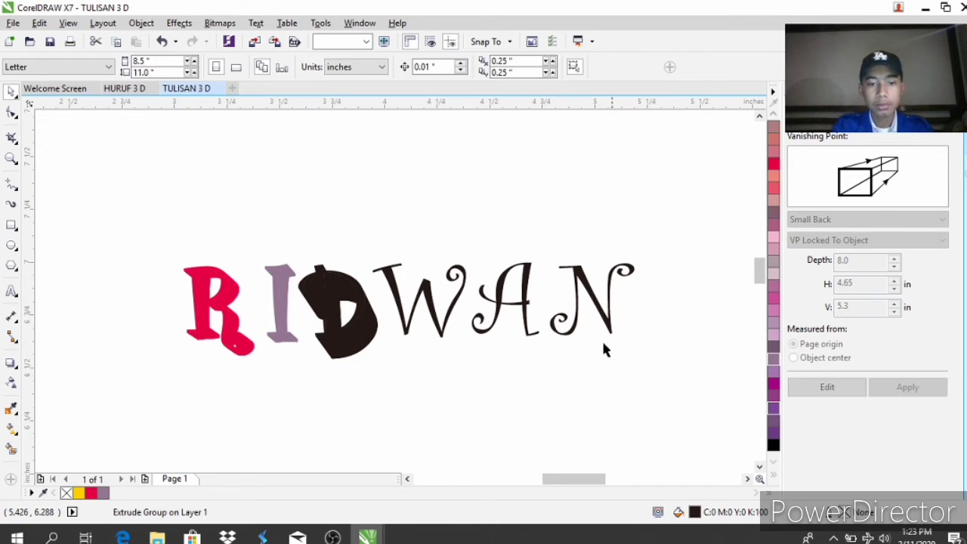
- Recolor the extruded third letter, trying muted red and khaki before settling on orange
click(386, 314)
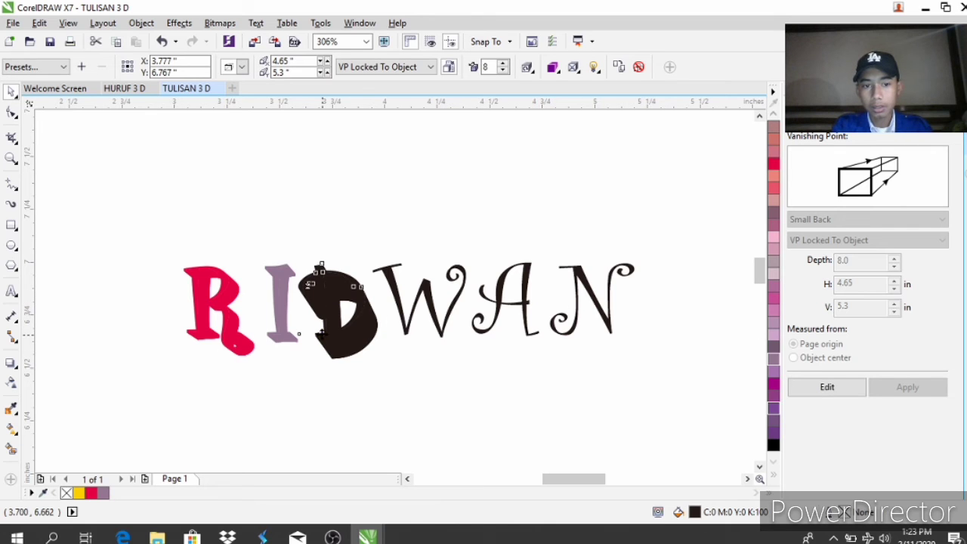
click(321, 333)
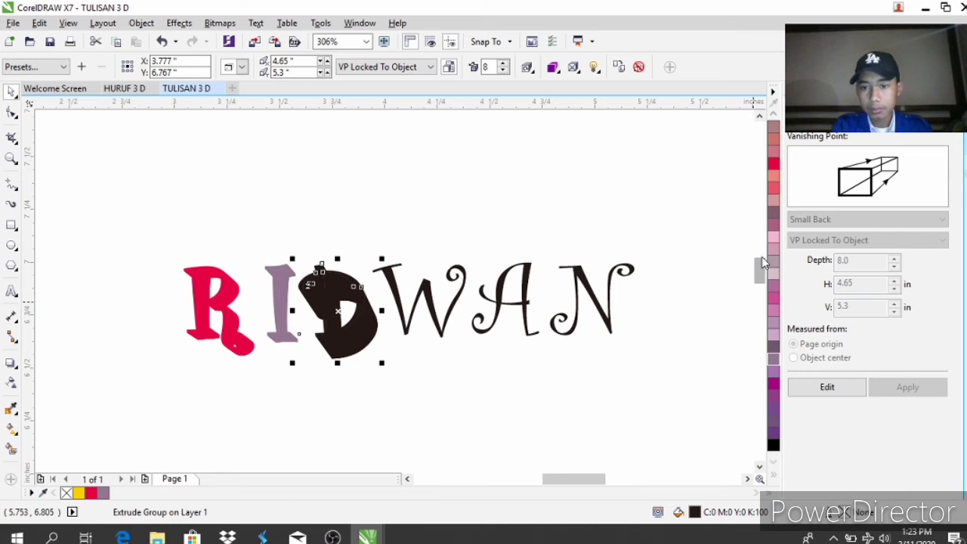
click(772, 150)
scroll(772, 193, up, 5)
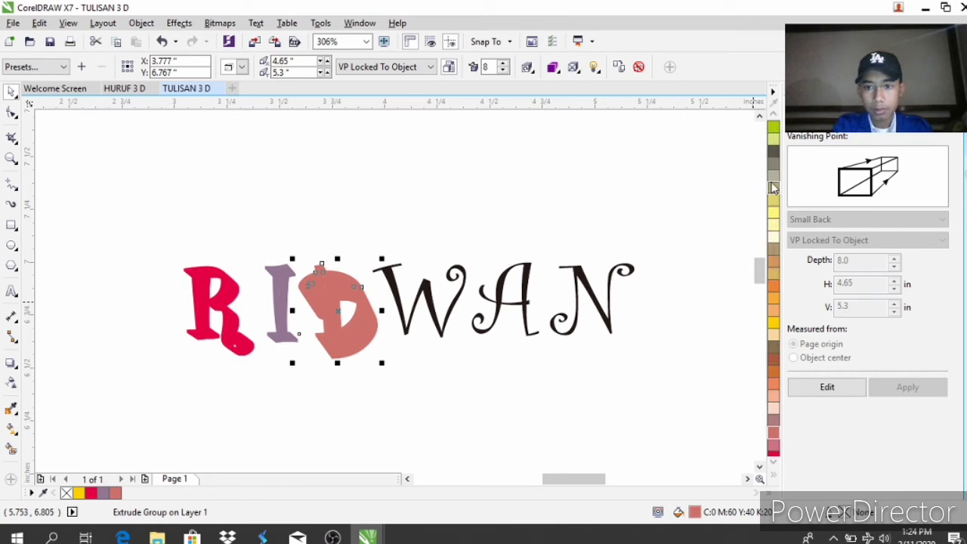
click(771, 191)
scroll(774, 181, up, 10)
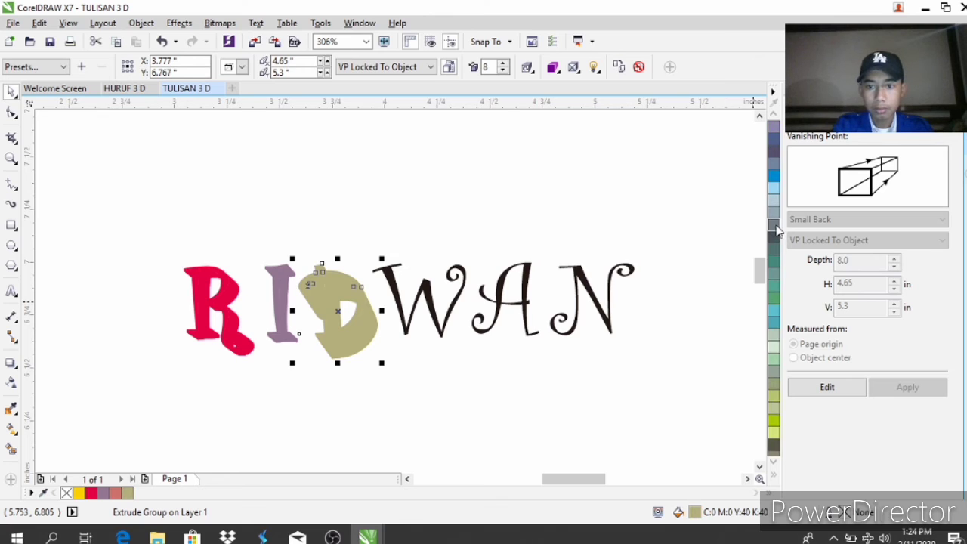
scroll(773, 181, up, 3)
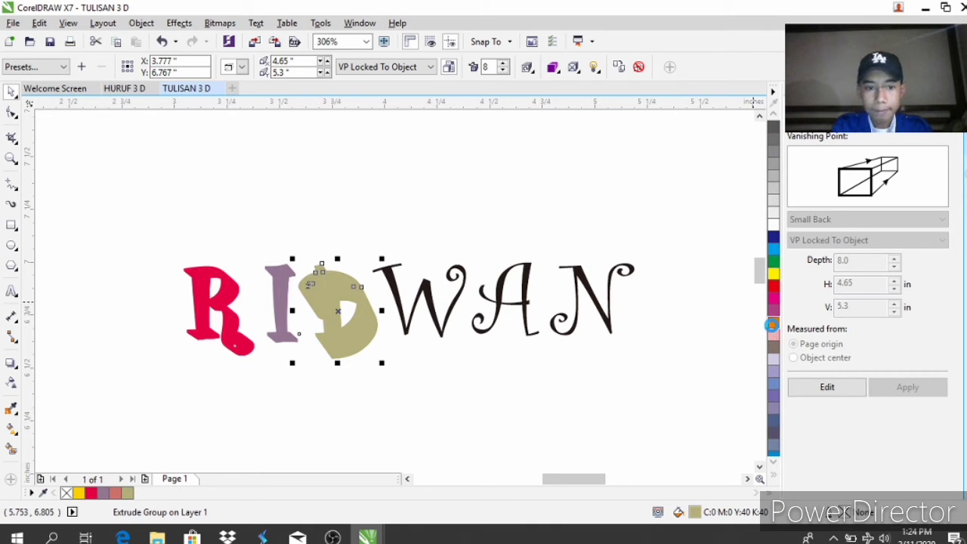
click(770, 325)
click(641, 407)
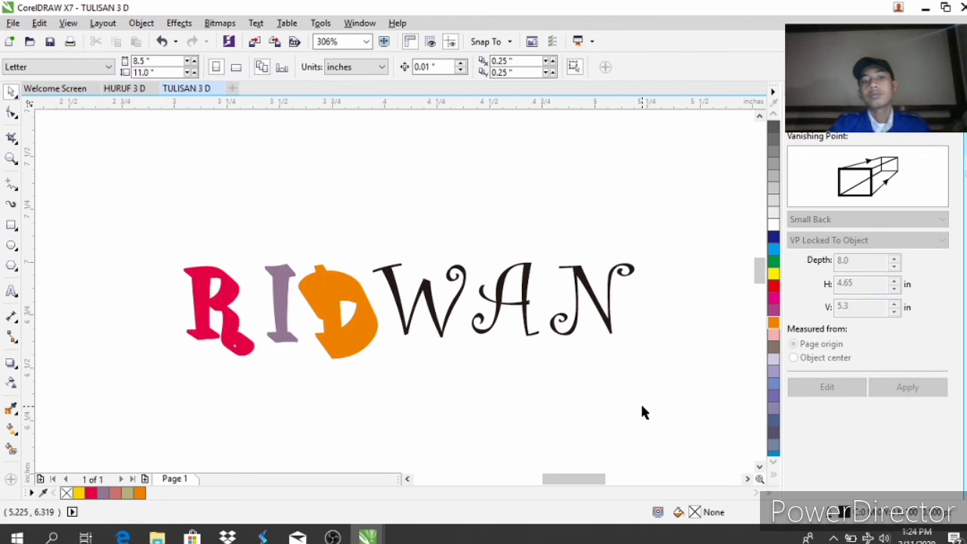
- Fill the fourth letter with blue (C60 M40 Y0 K40)
click(421, 303)
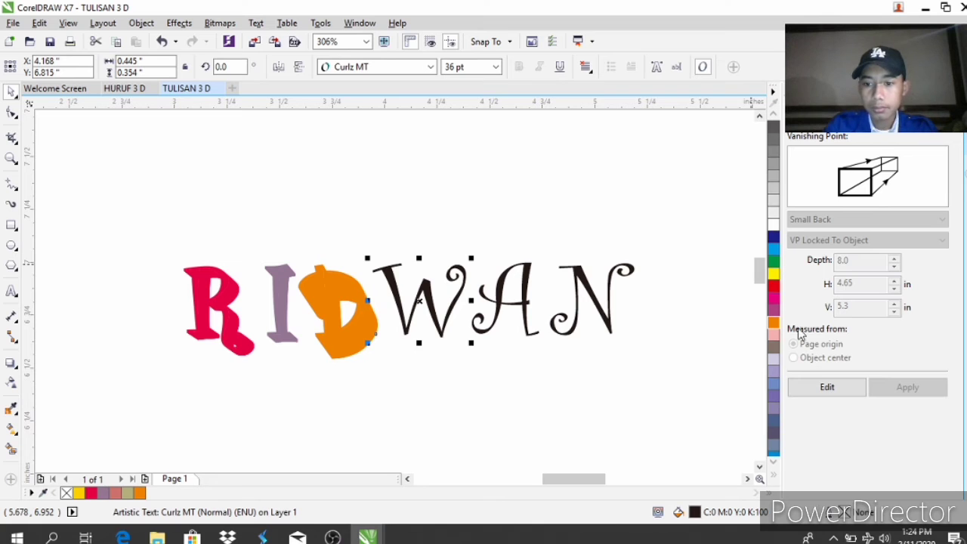
click(826, 388)
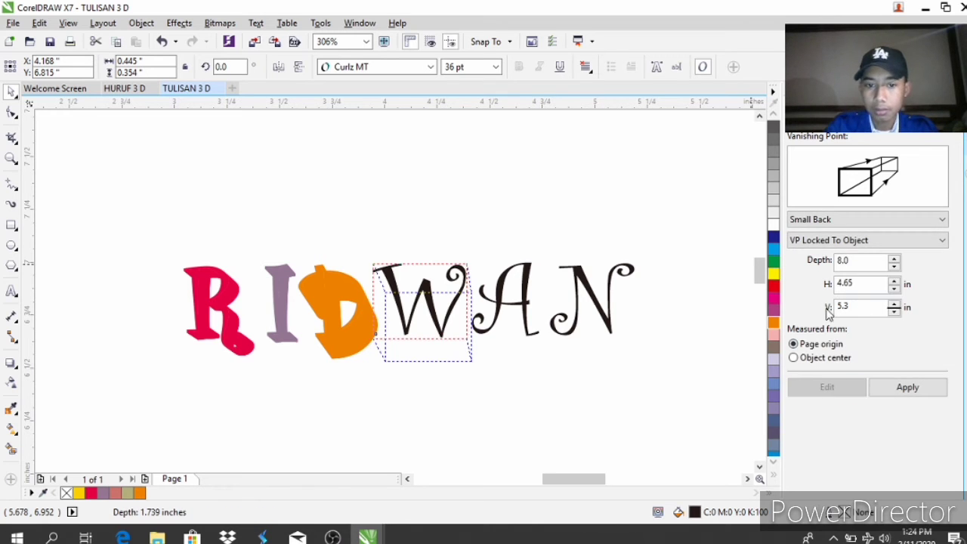
click(895, 280)
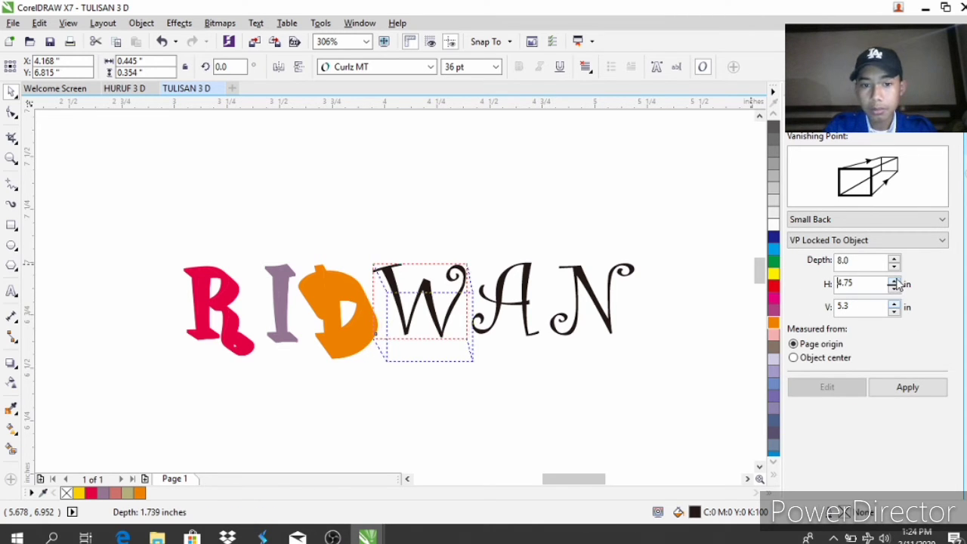
click(895, 290)
scroll(772, 293, down, 3)
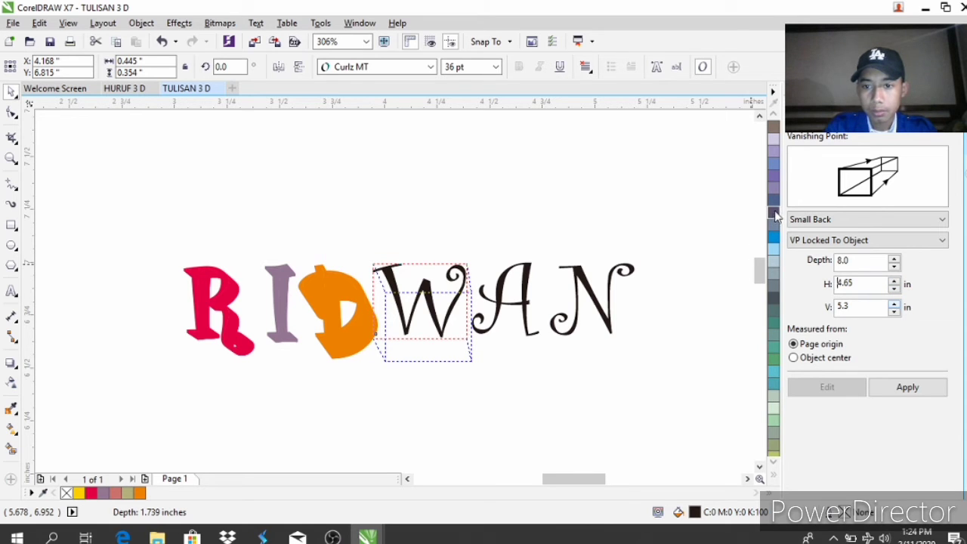
click(773, 215)
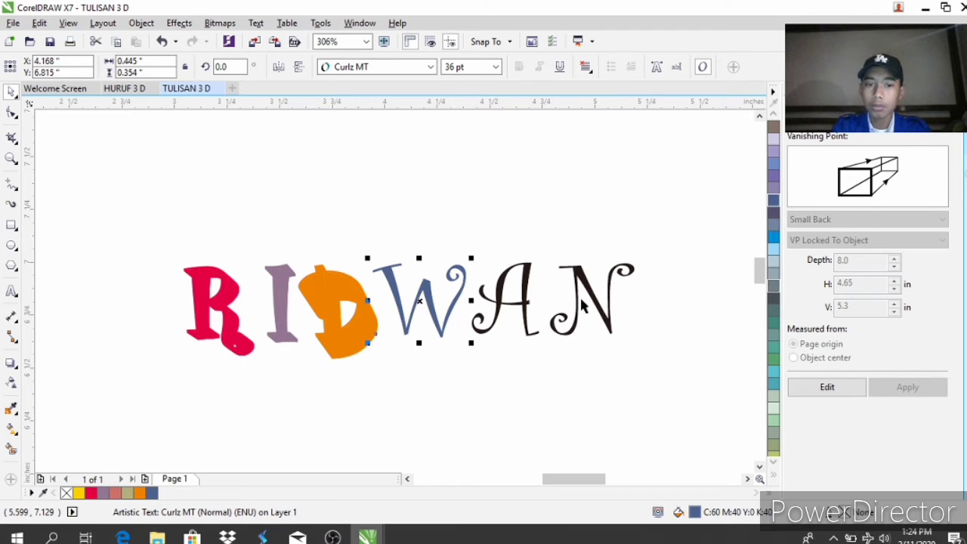
- Give the blue fourth letter a green outline
click(10, 158)
click(428, 300)
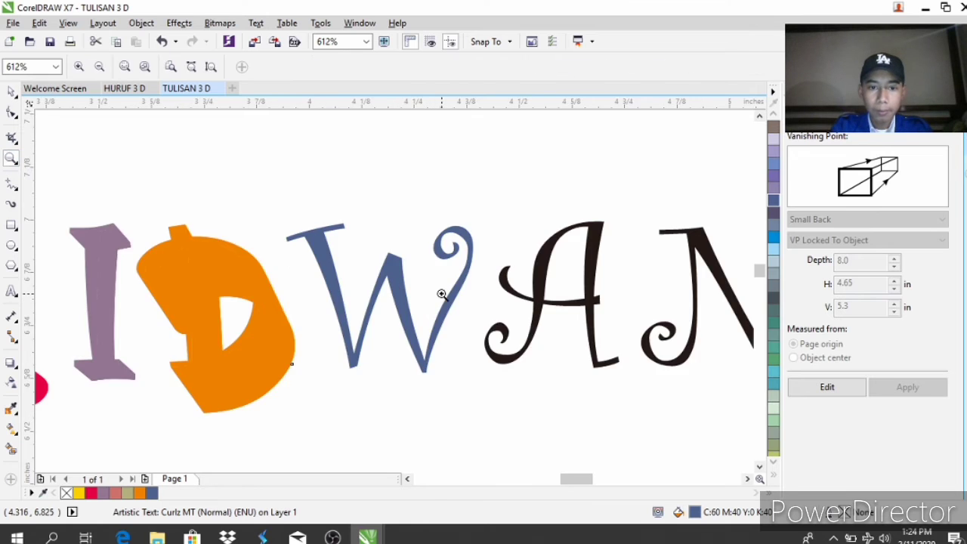
click(443, 293)
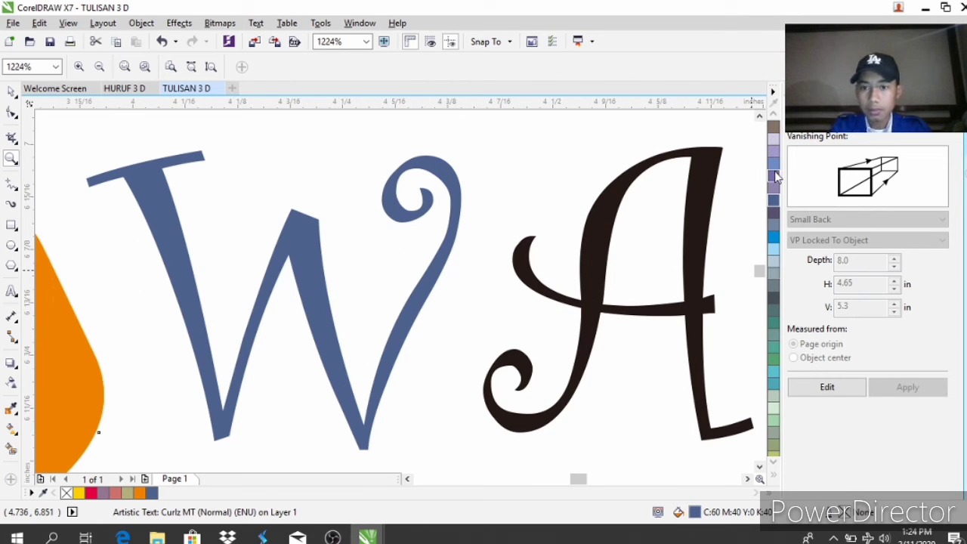
right_click(776, 358)
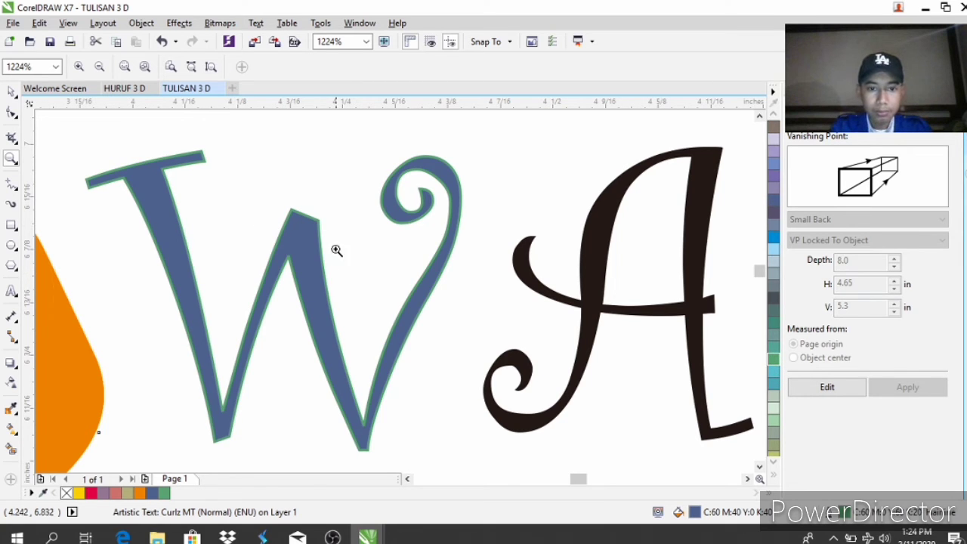
right_click(370, 348)
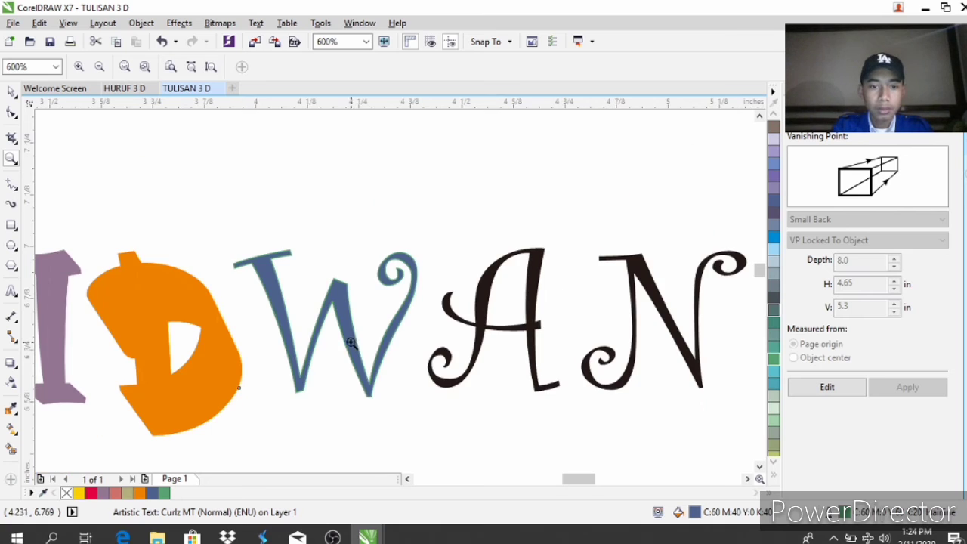
- Extrude the blue fourth letter as Small Back with depth 5 and the vanishing point at H 4.65 in, V 5.3 in
click(826, 389)
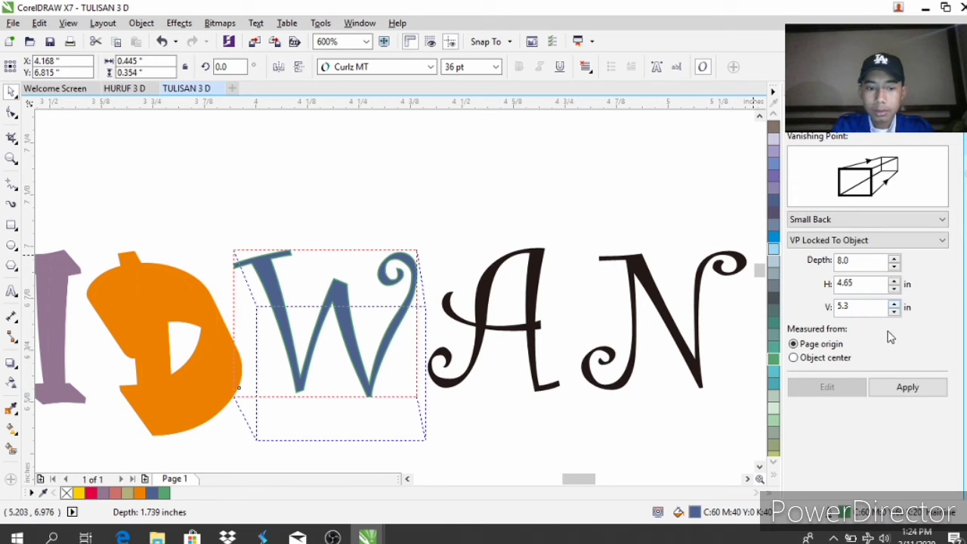
click(893, 268)
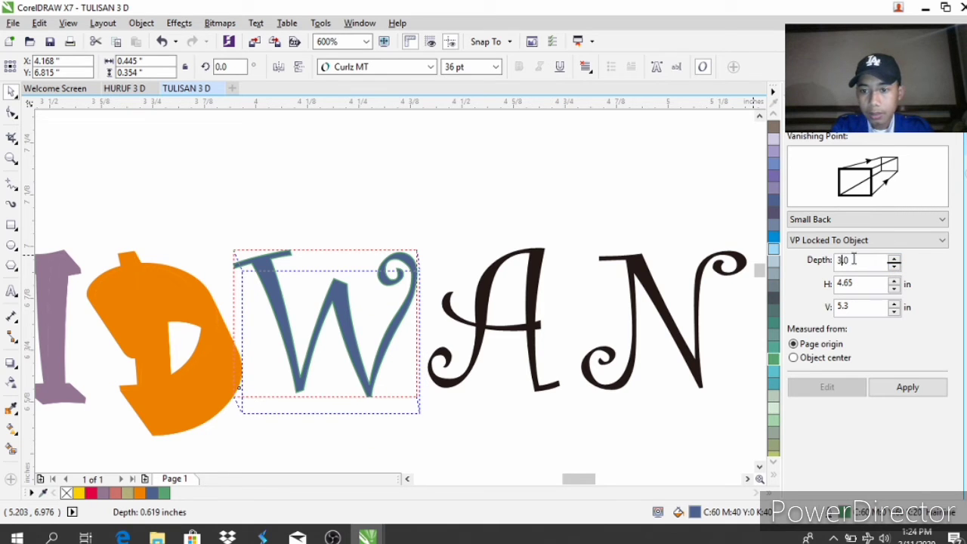
key(Down)
key(Down)
text(4)
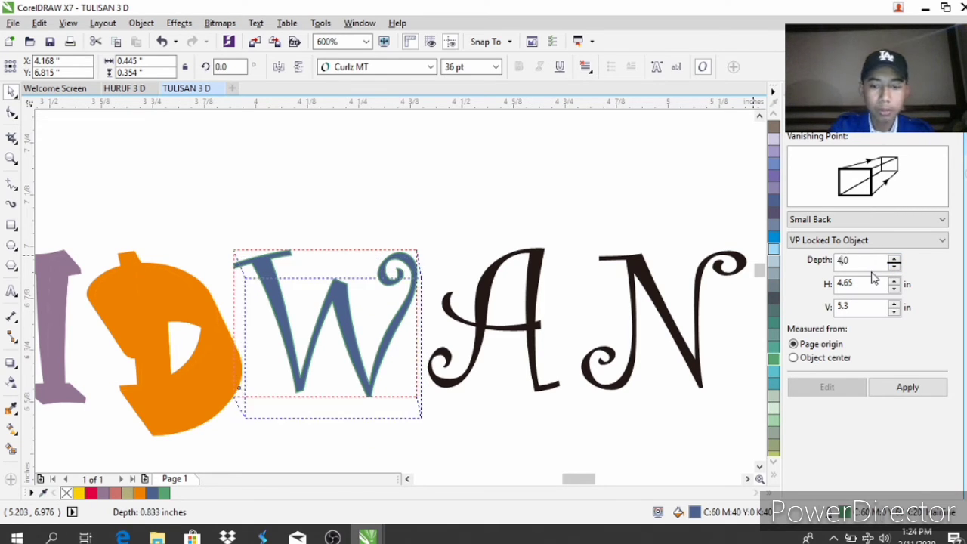
key(BackSpace)
text(5)
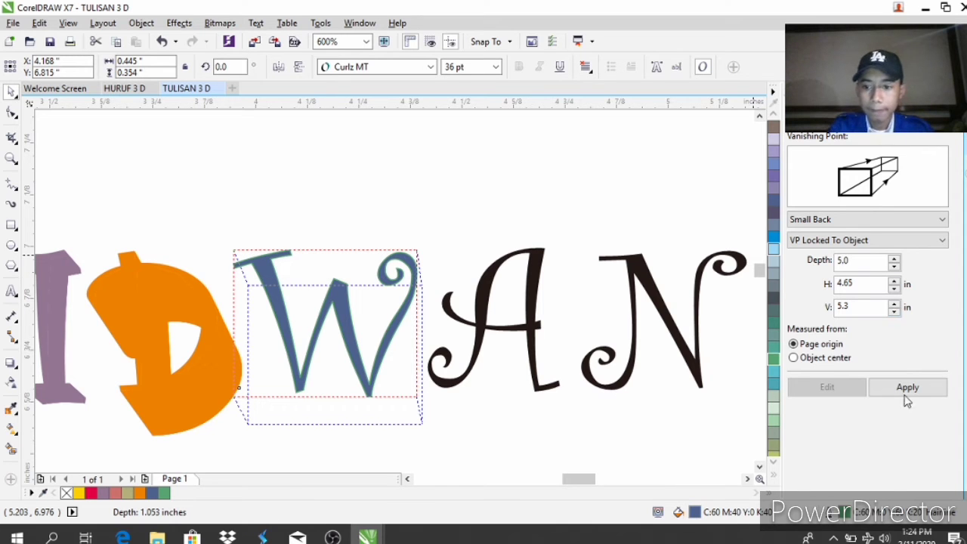
click(906, 396)
click(642, 432)
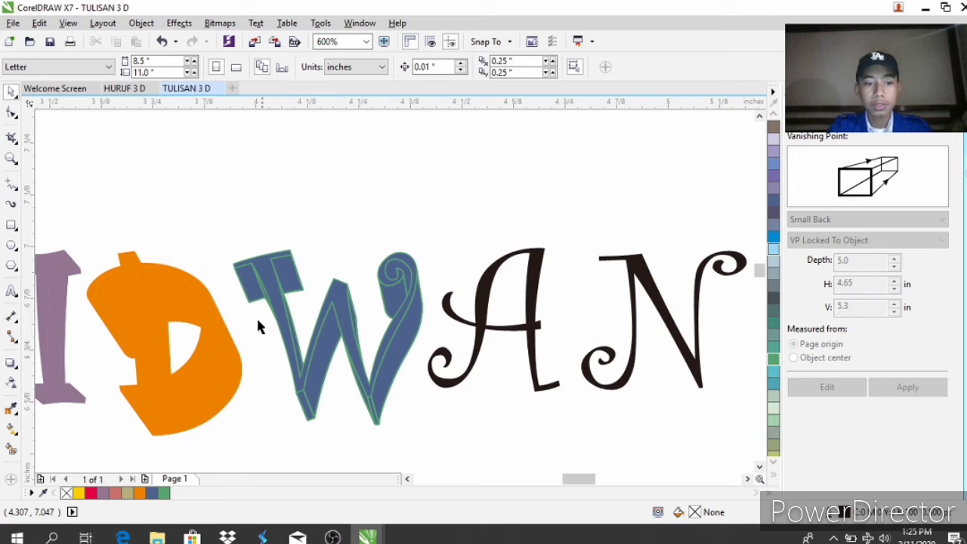
- Give the orange extruded third letter a black outline
click(151, 311)
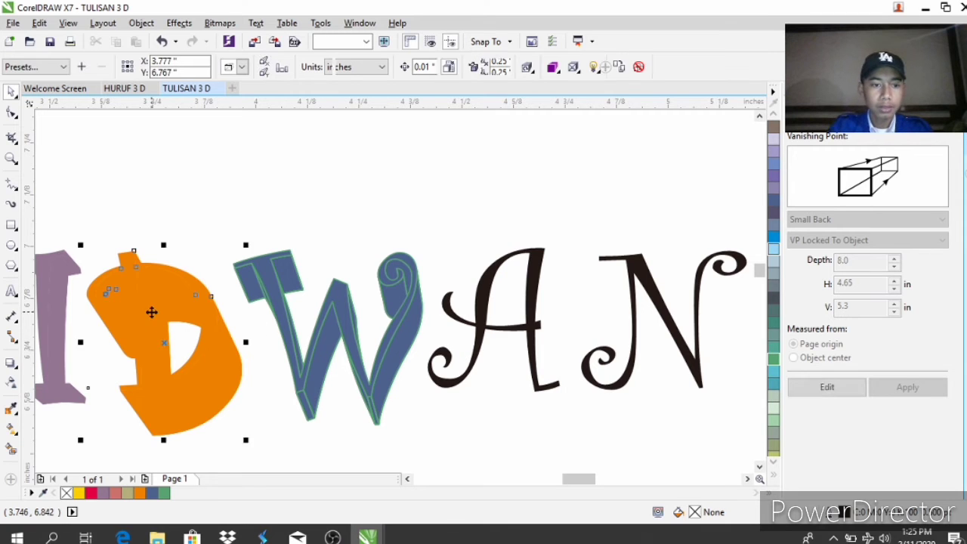
scroll(771, 427, down, 8)
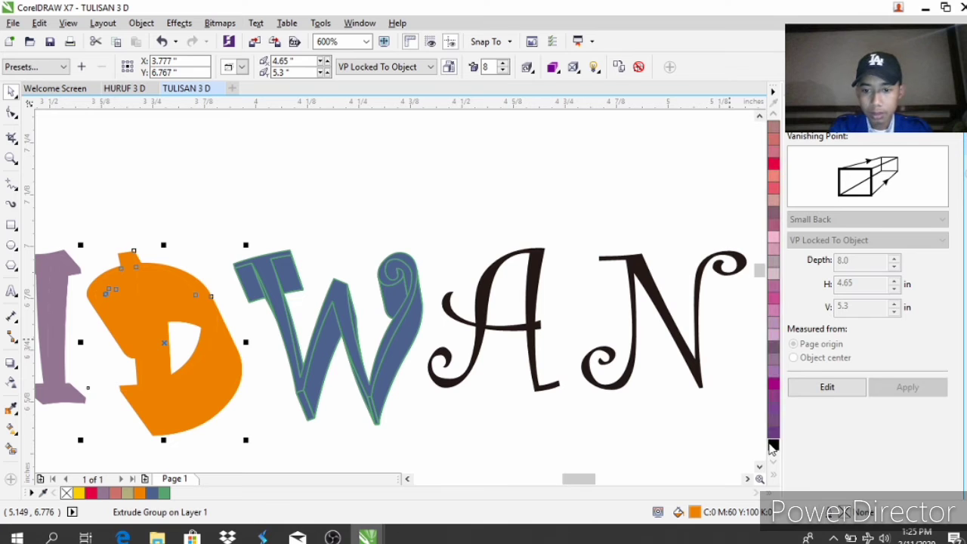
right_click(772, 444)
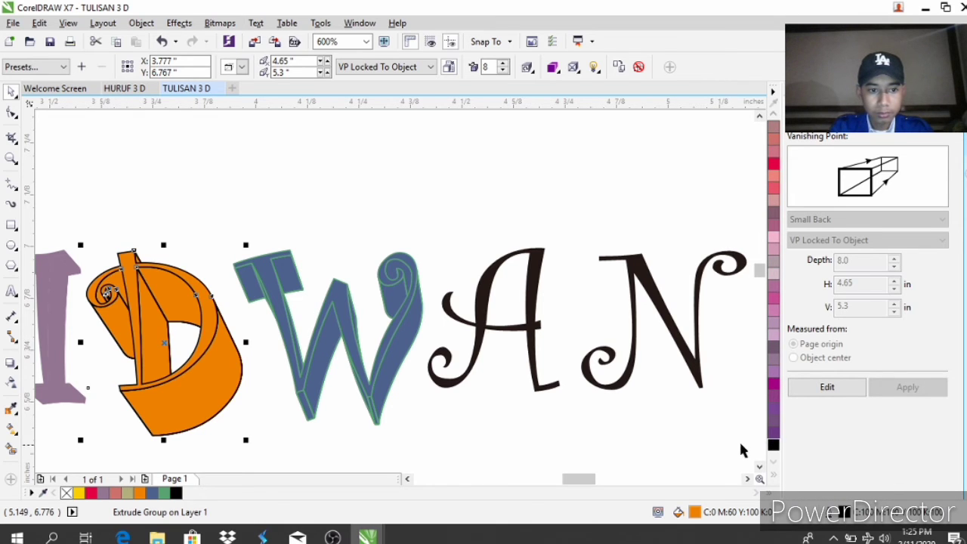
click(563, 446)
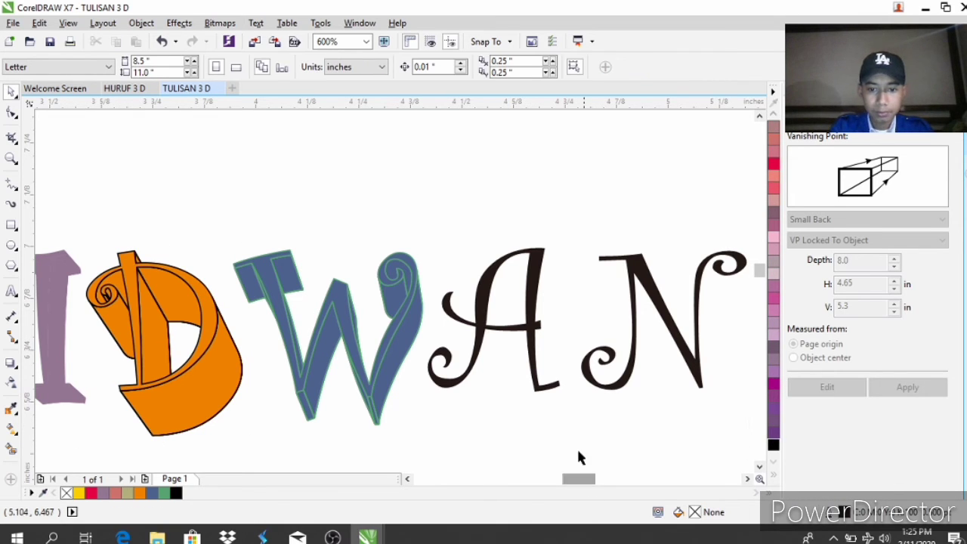
- Fill the fifth letter with green (C100 M0 Y100 K0) and give it a red outline
scroll(295, 340, down, 3)
scroll(295, 340, up, 3)
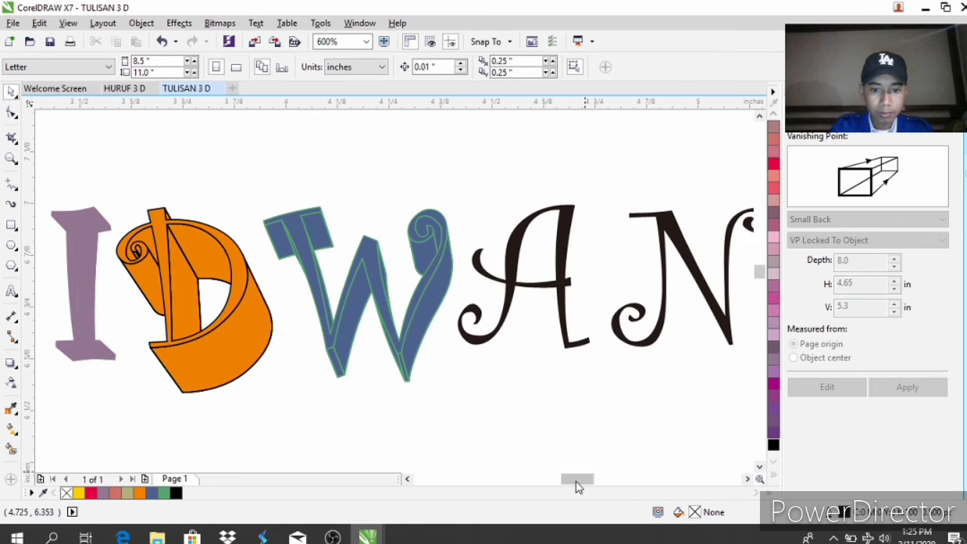
click(542, 293)
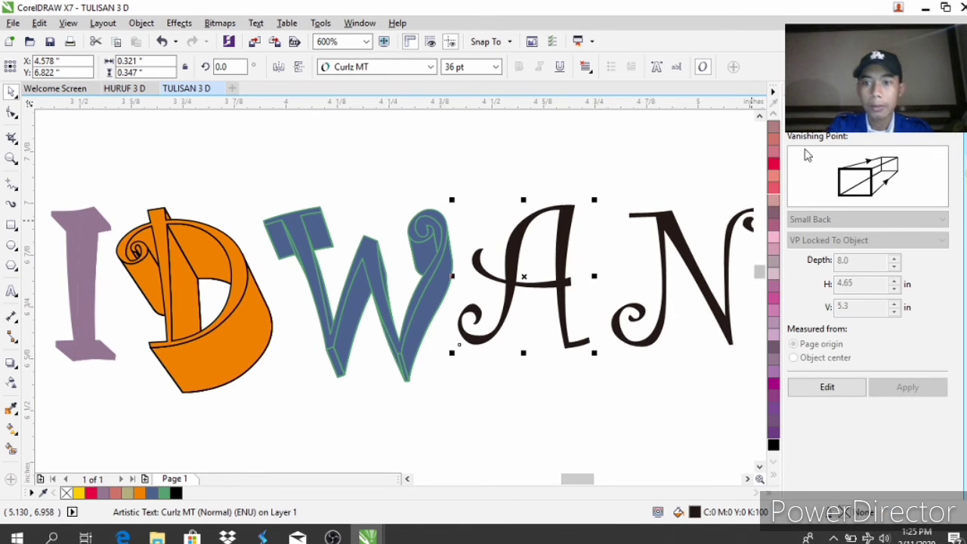
scroll(773, 170, up, 3)
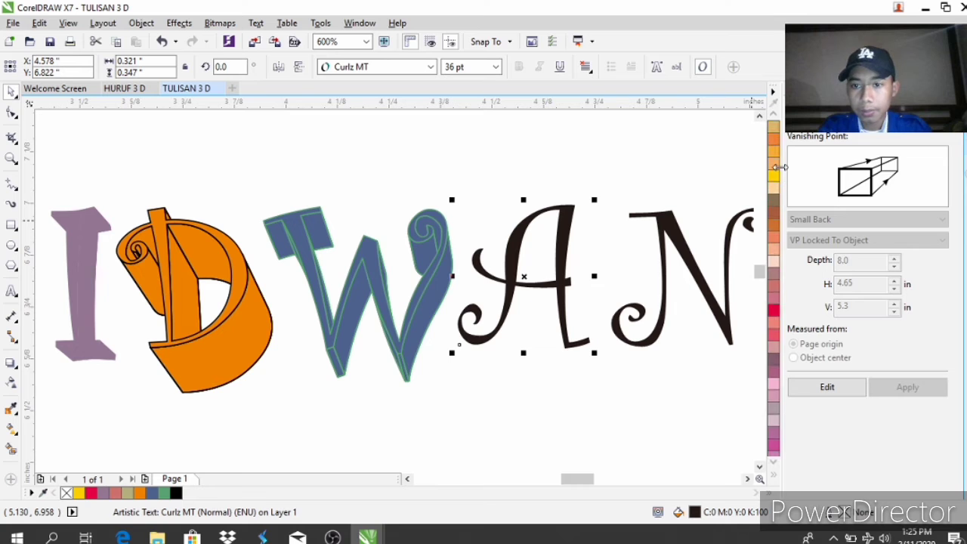
scroll(773, 175, up, 10)
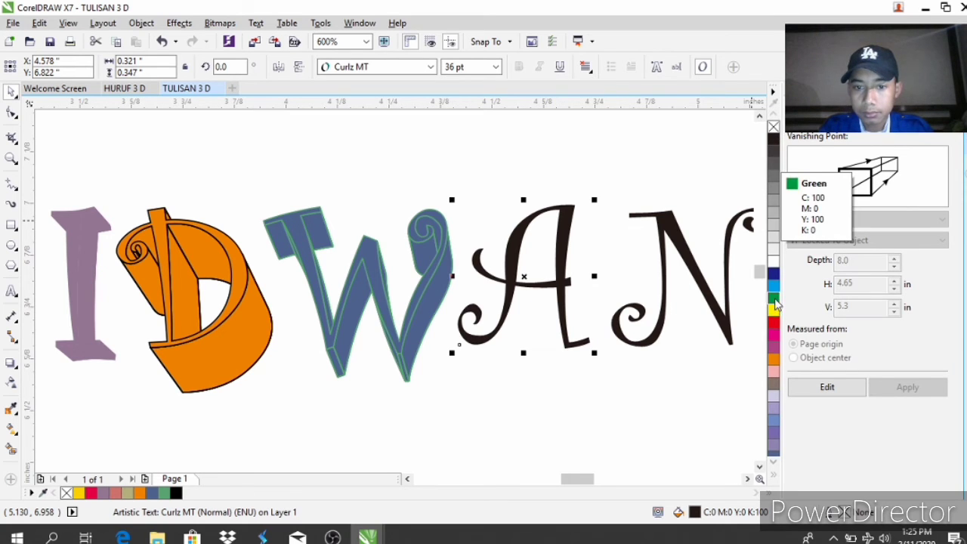
click(773, 298)
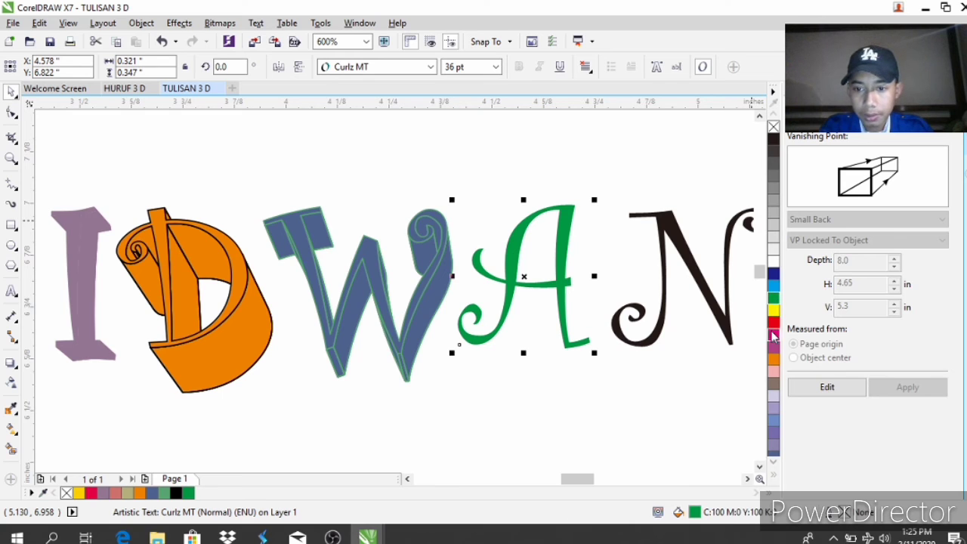
right_click(774, 324)
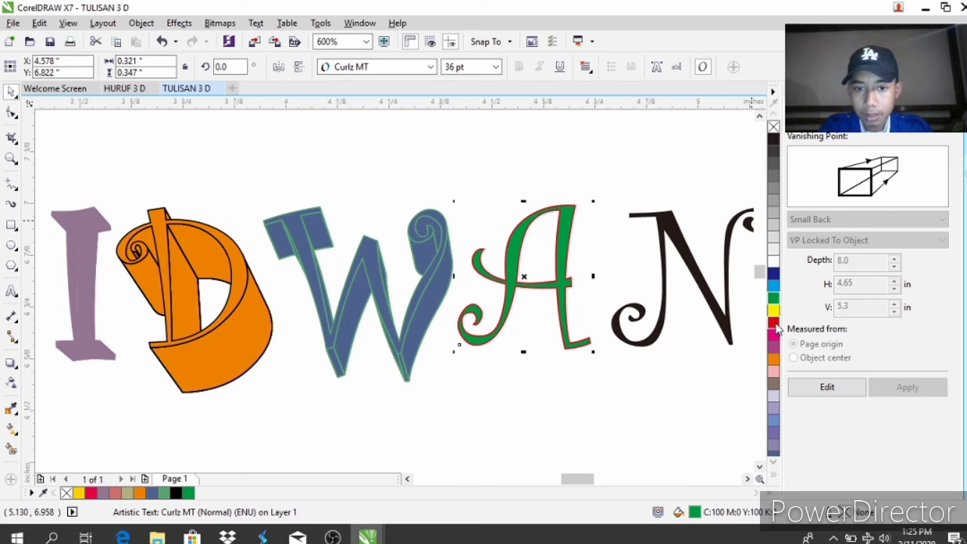
- Extrude the green fifth letter as Small Back with depth 6 and the vanishing point at H 5.25 in, V 5.3 in
click(833, 388)
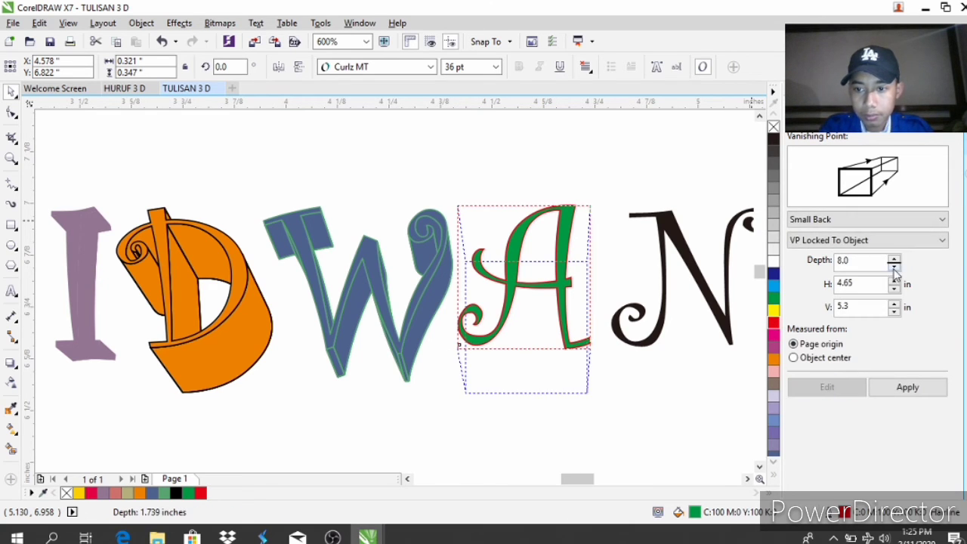
click(893, 266)
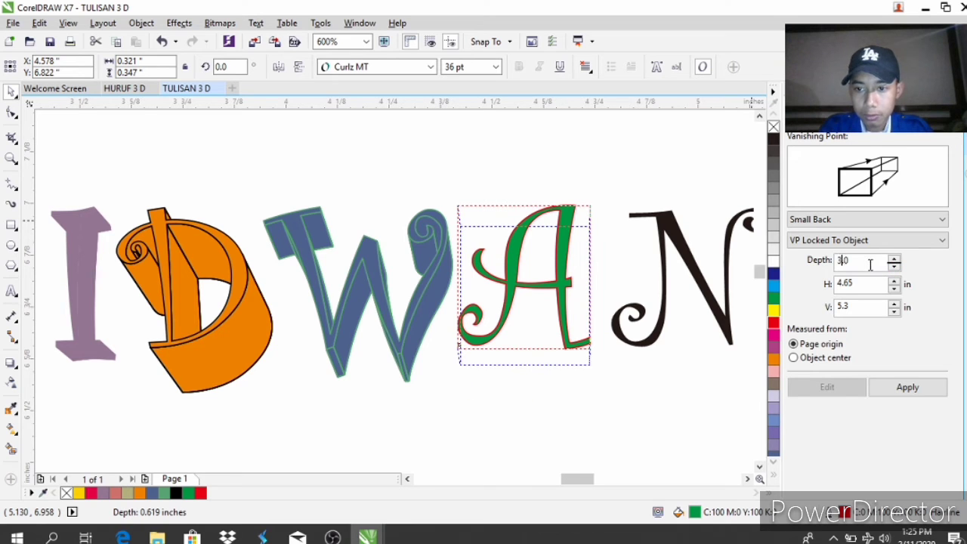
key(BackSpace)
text(1)
text(6)
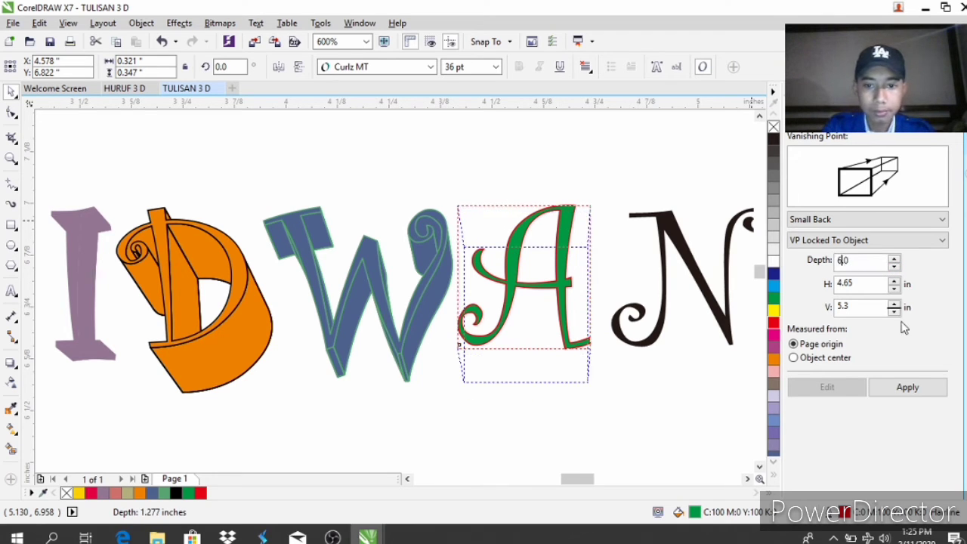
click(894, 281)
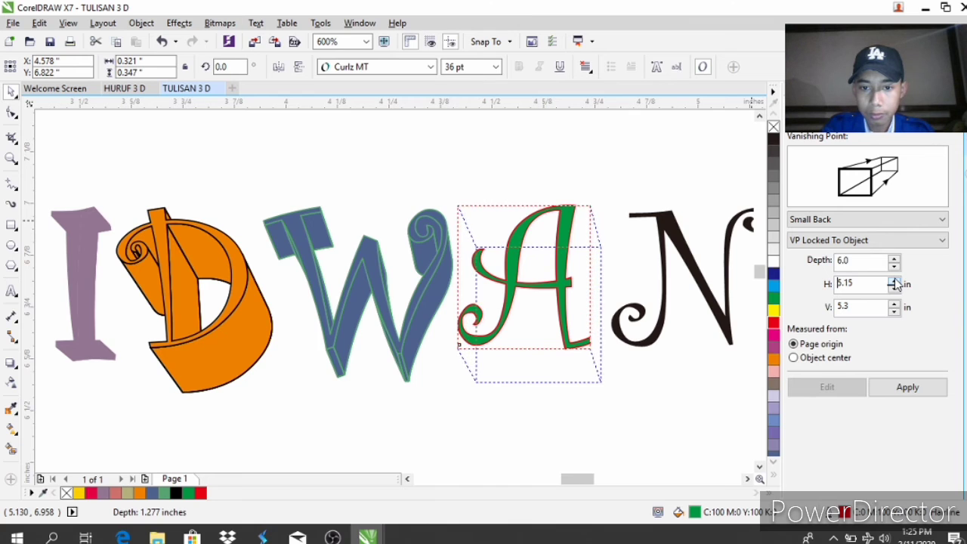
click(894, 281)
click(909, 386)
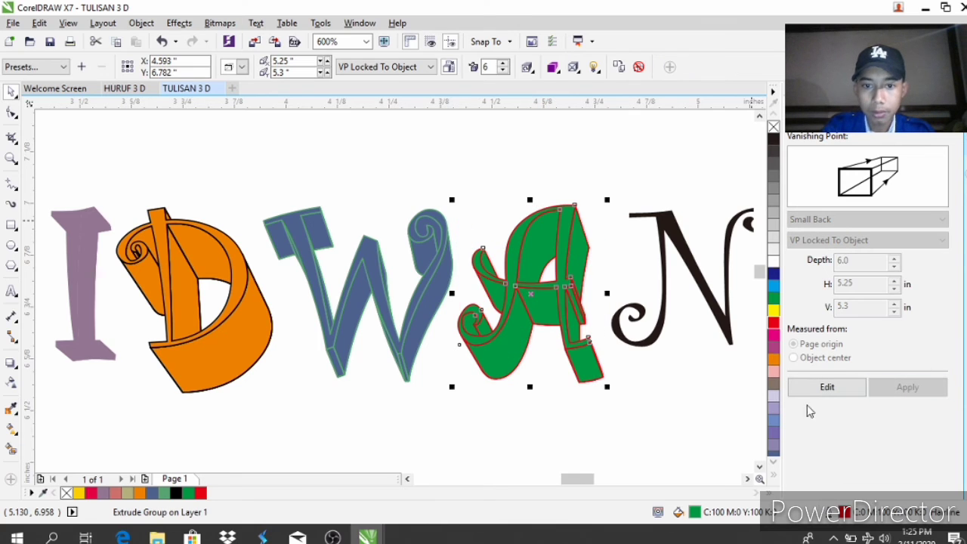
click(650, 448)
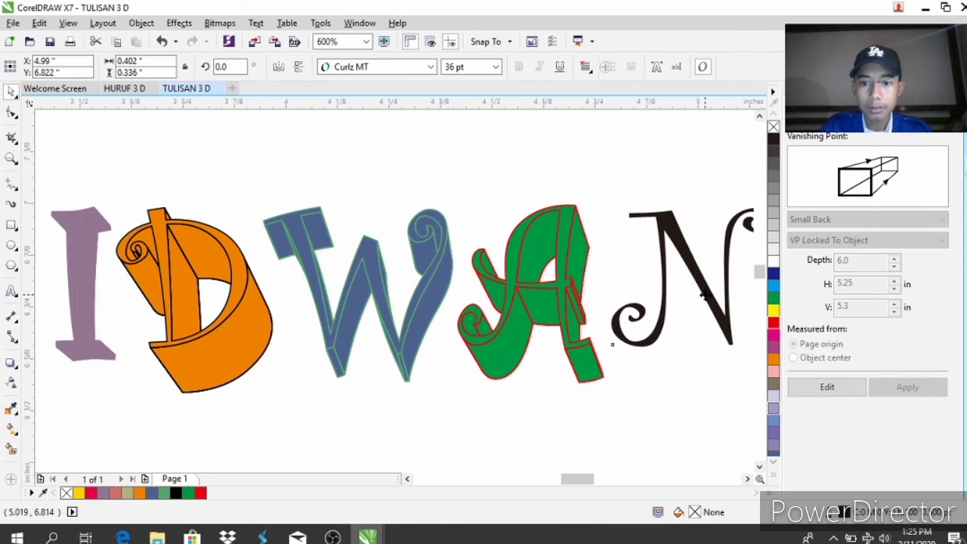
- Try lime green and purple fills on the sixth letter before settling on light orange (C0 M40 Y80 K0) with a purple outline
click(703, 298)
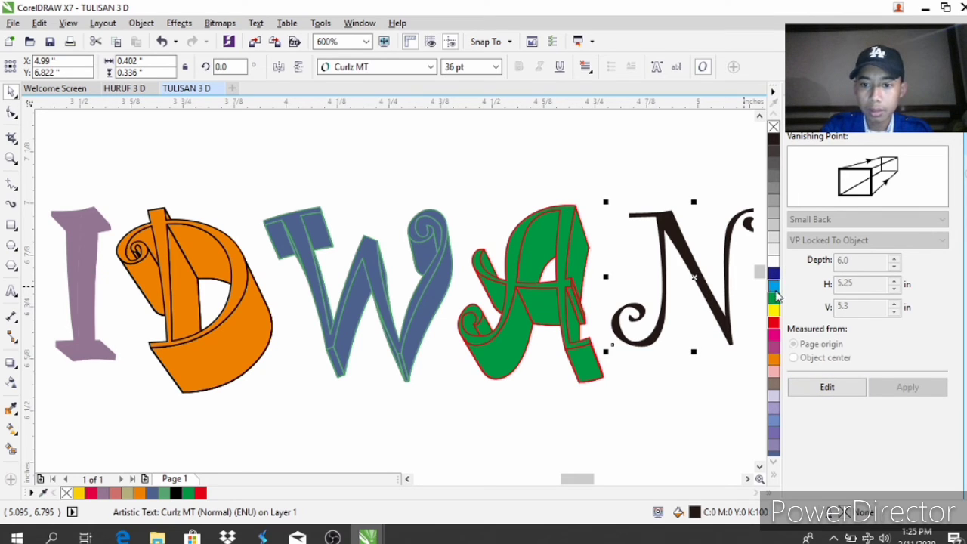
scroll(772, 317, down, 3)
scroll(772, 317, down, 5)
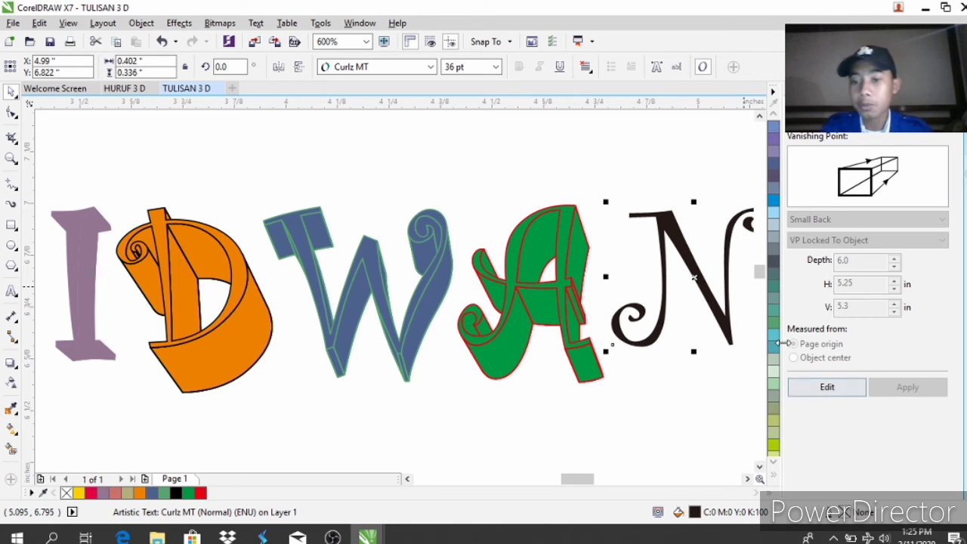
scroll(771, 370, down, 2)
scroll(772, 370, down, 2)
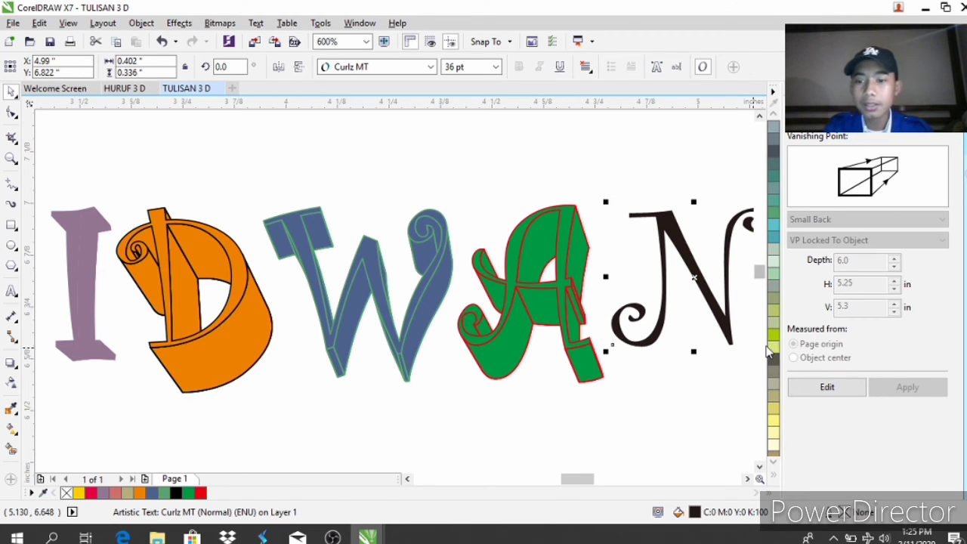
click(774, 336)
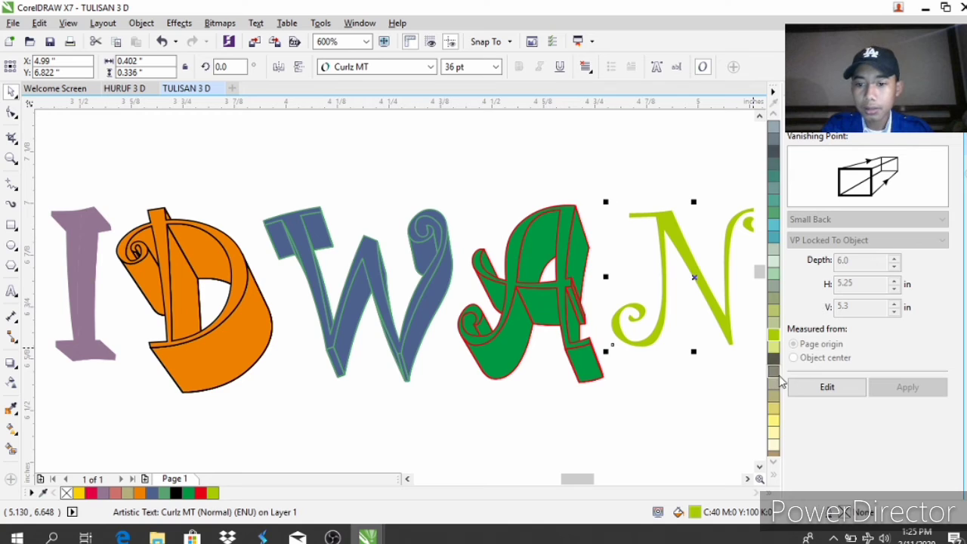
scroll(778, 381, down, 2)
scroll(779, 385, down, 4)
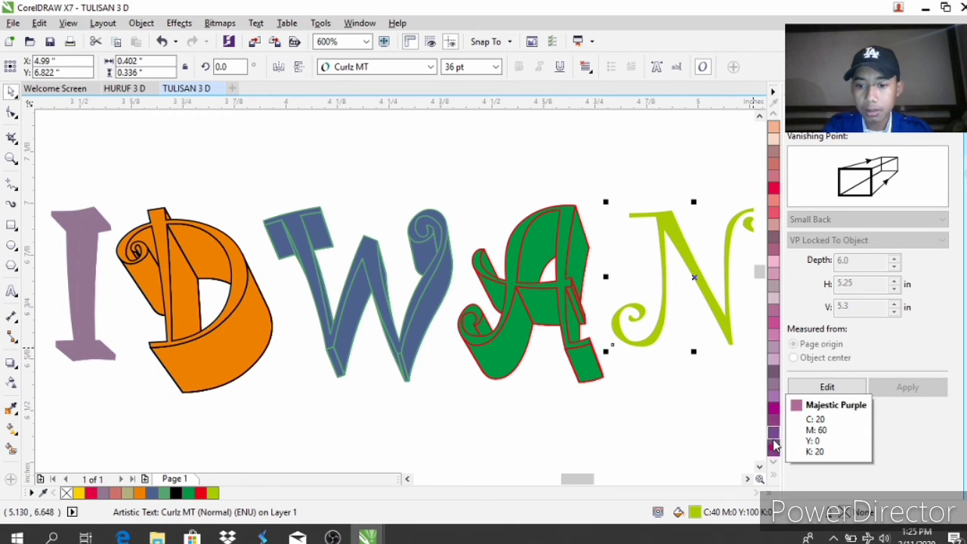
click(774, 407)
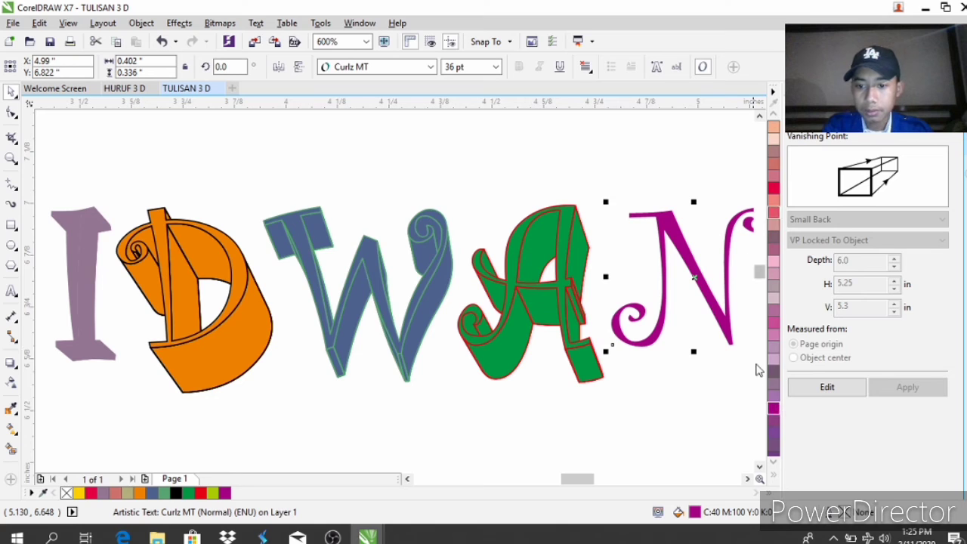
scroll(773, 408, up, 4)
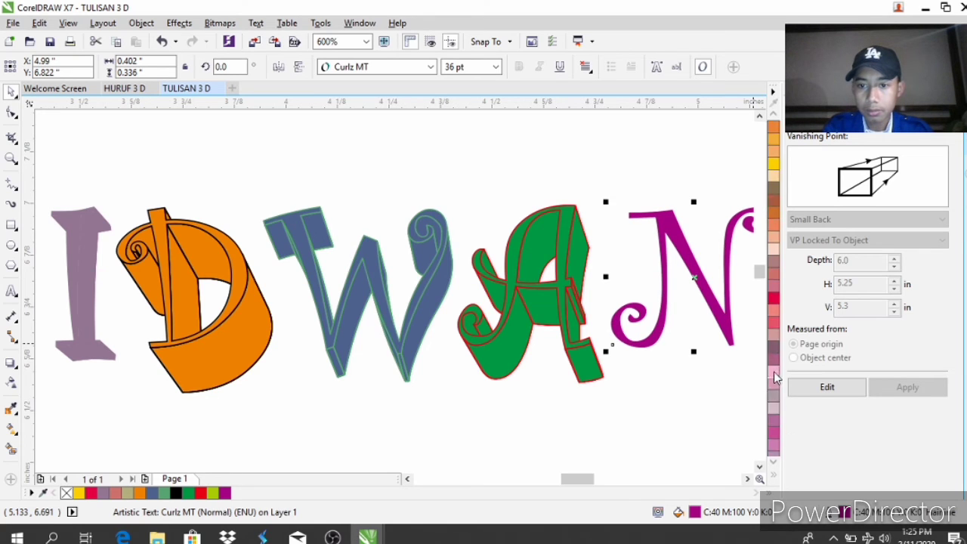
click(773, 286)
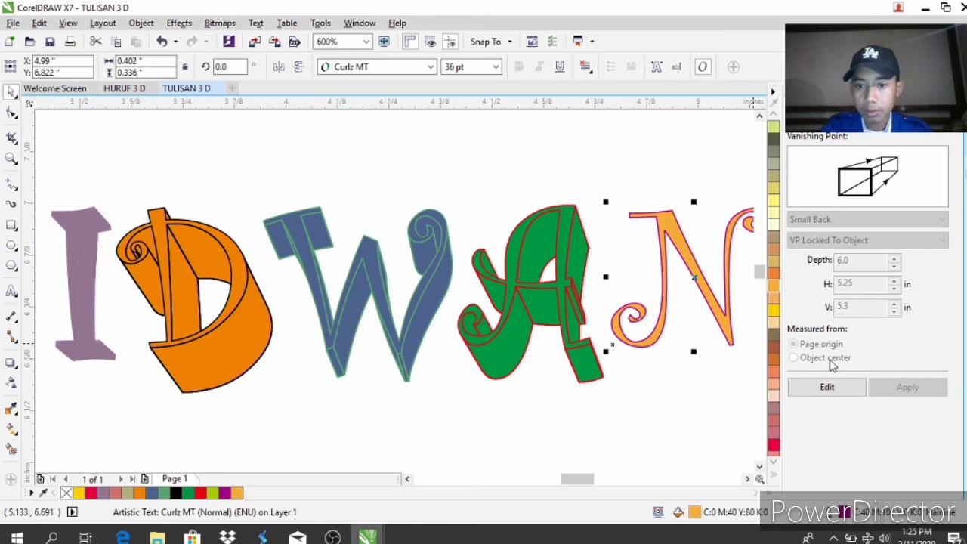
- Extrude the light orange sixth letter as Small Back with depth 6 and the vanishing point at H 5.25 in, V 5.3 in
click(822, 387)
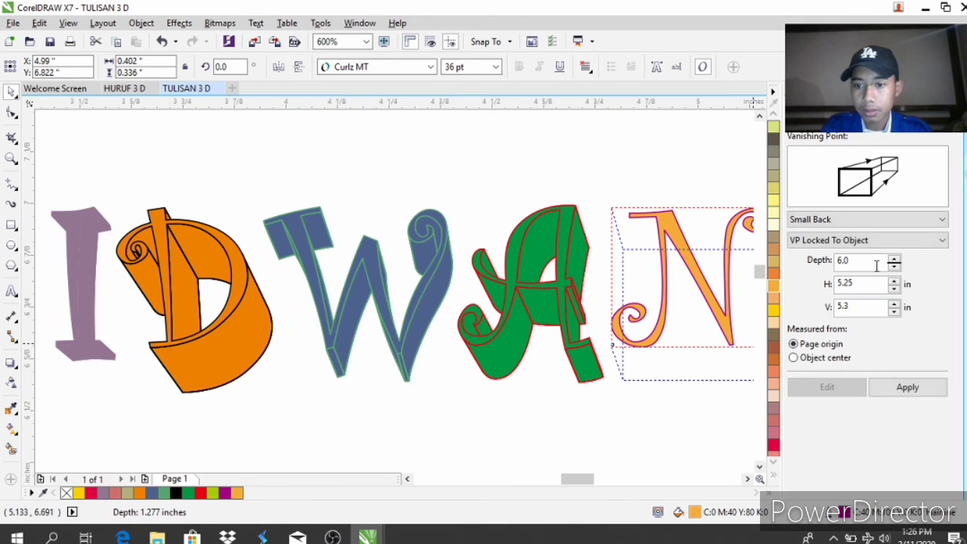
click(891, 385)
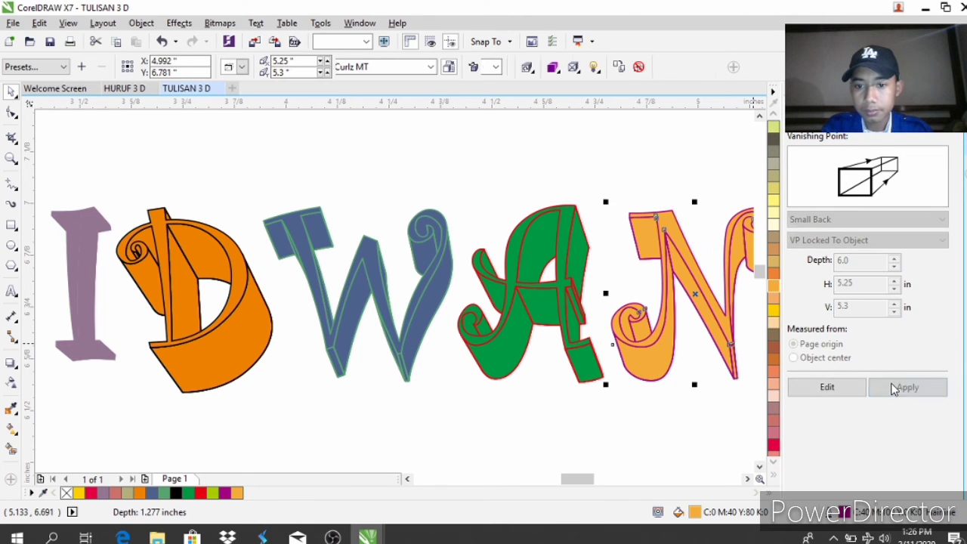
click(676, 442)
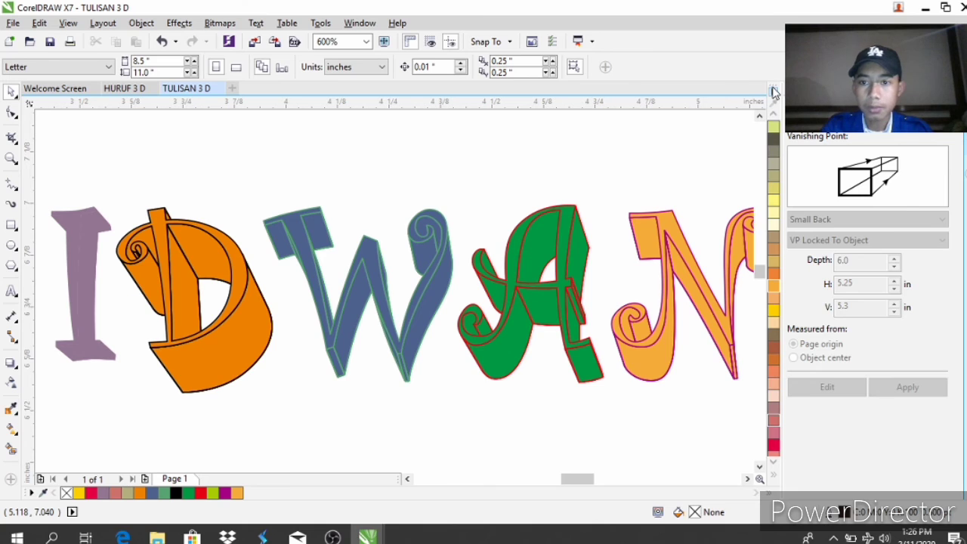
click(773, 91)
click(649, 173)
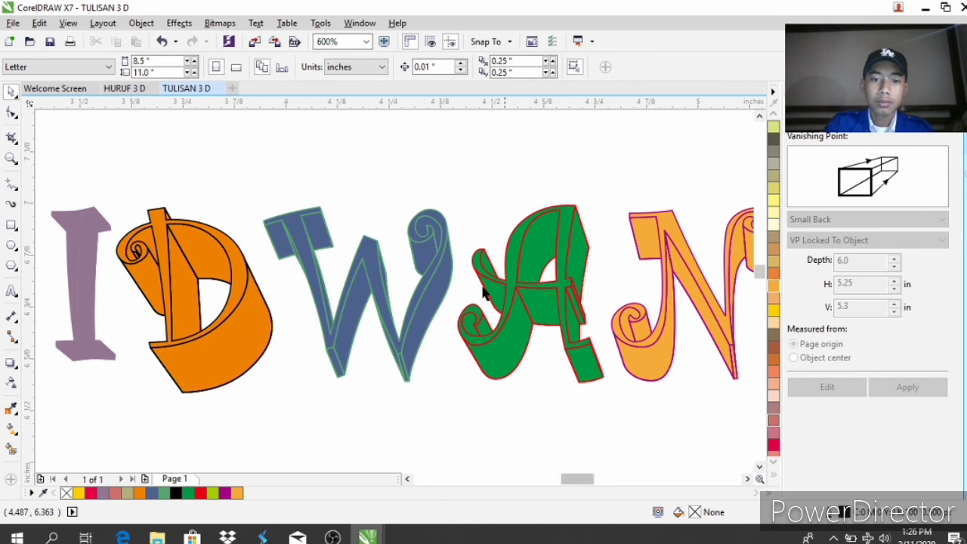
- Export the finished lettering as a PNG named TULISAN 3 D to the TUGAS SBK folder in RGB Color (24-bit) mode
scroll(485, 290, down, 1)
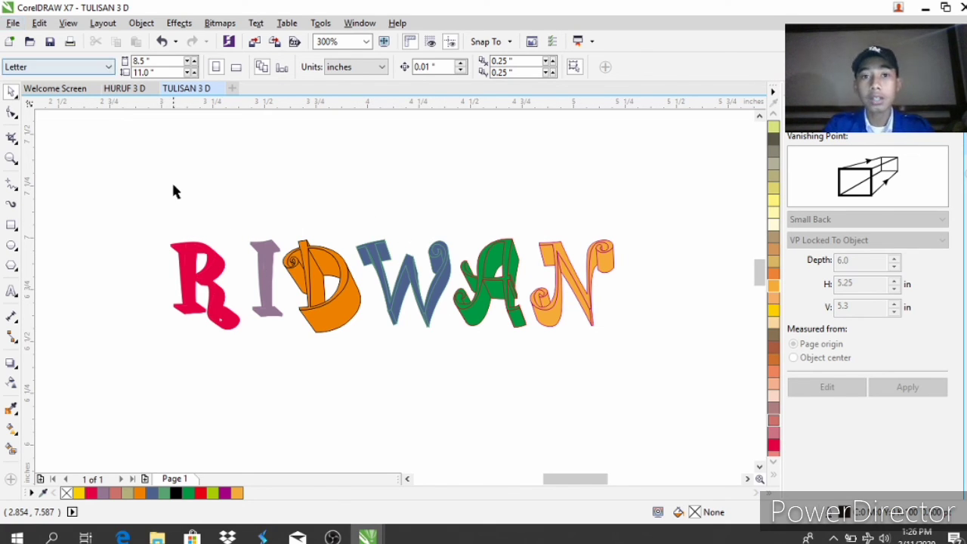
click(13, 24)
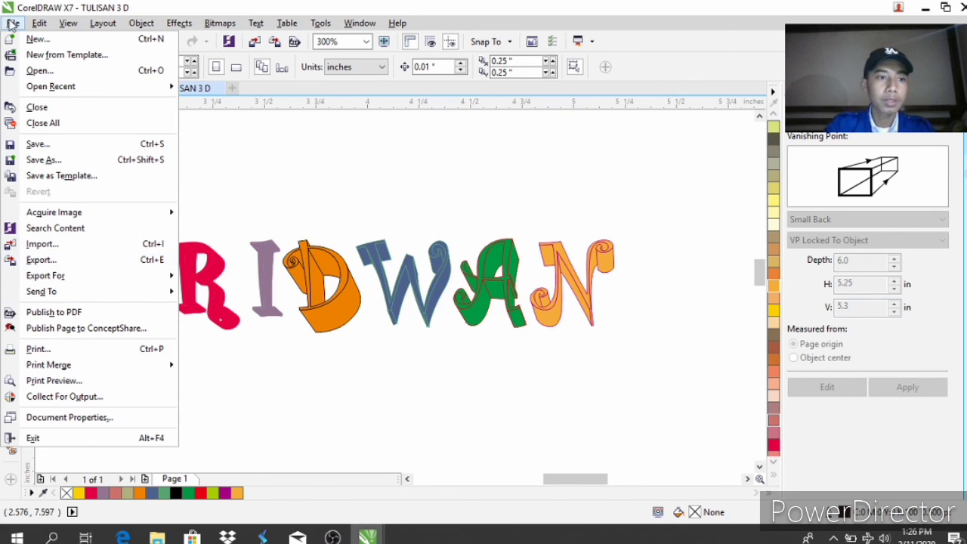
click(70, 263)
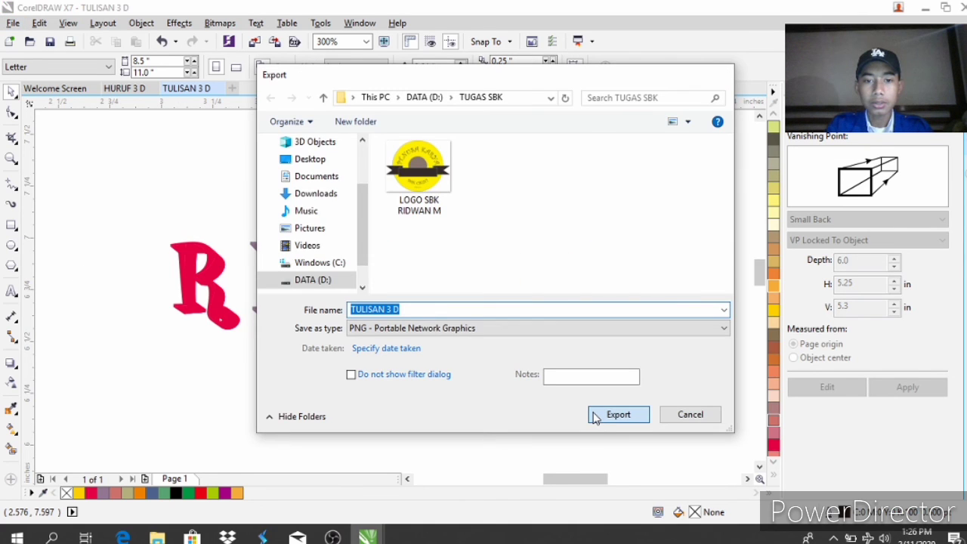
click(616, 415)
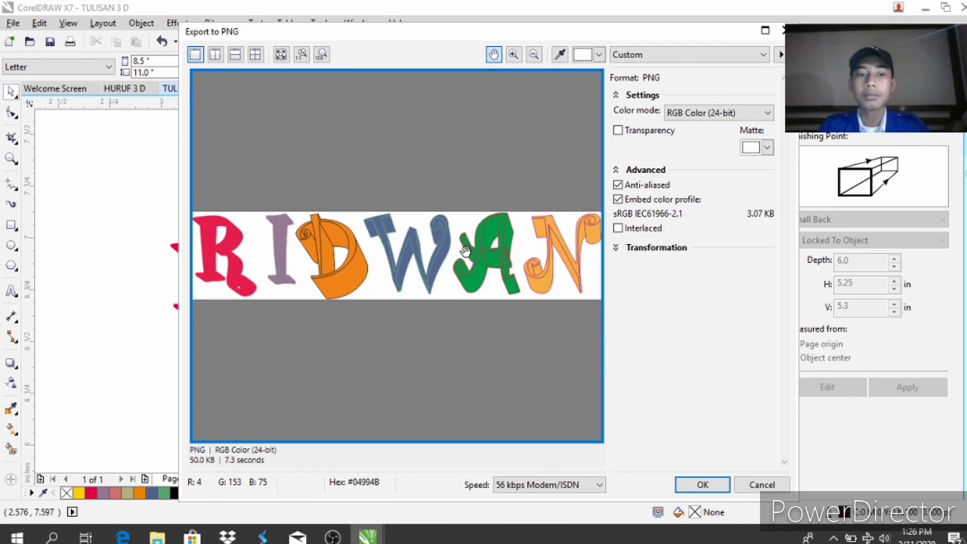
click(701, 485)
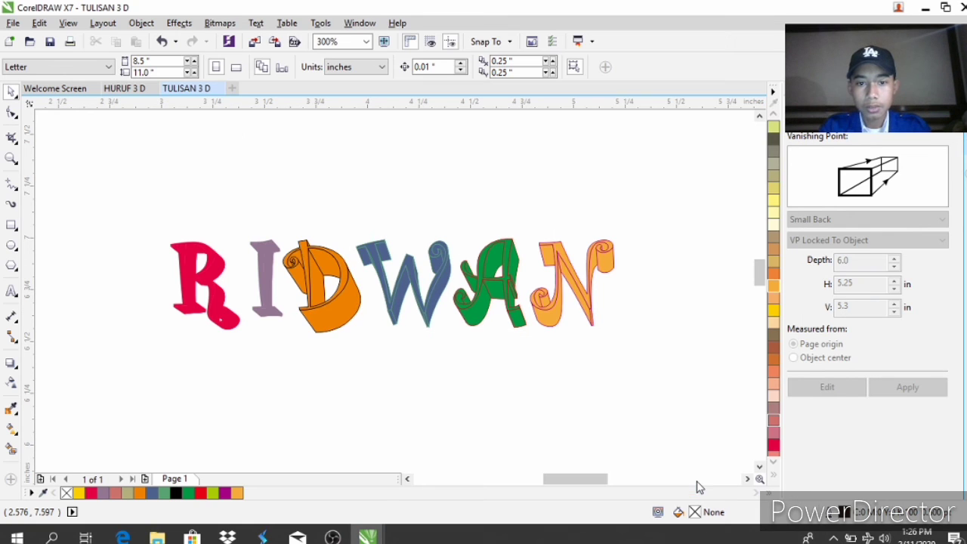
- Save the drawing as TULISAN 3 D in CDR format, Version 17.0, in the TUGAS SEKOLAH folder
click(51, 42)
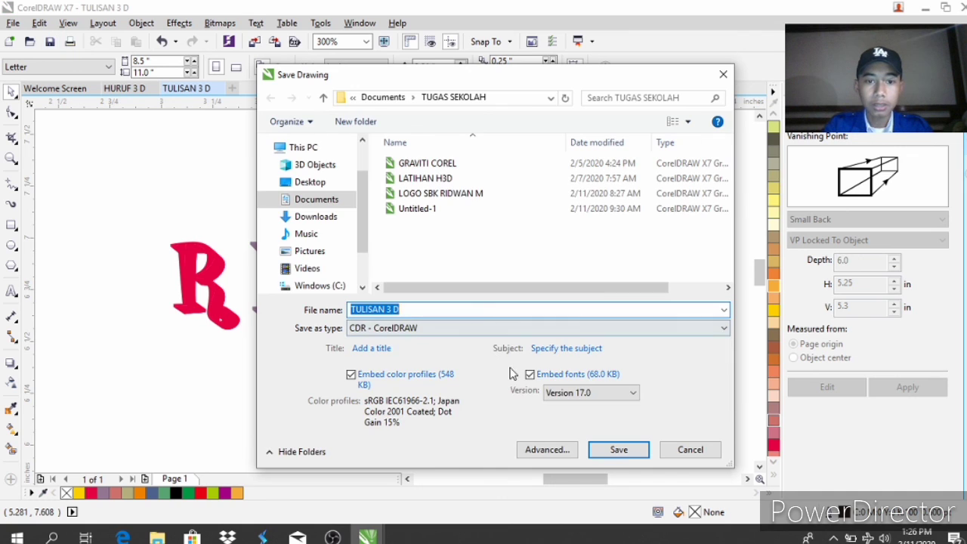
click(619, 451)
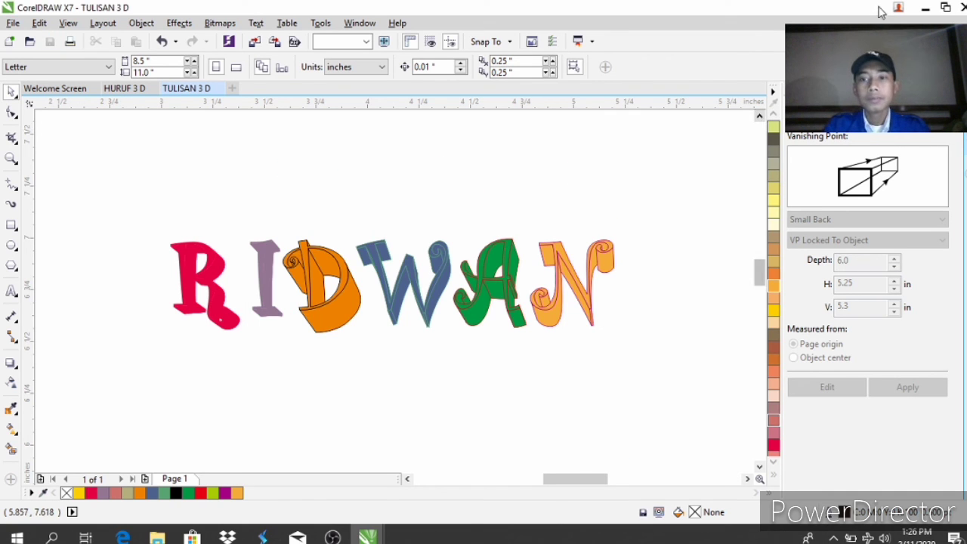
key(alt+F4)
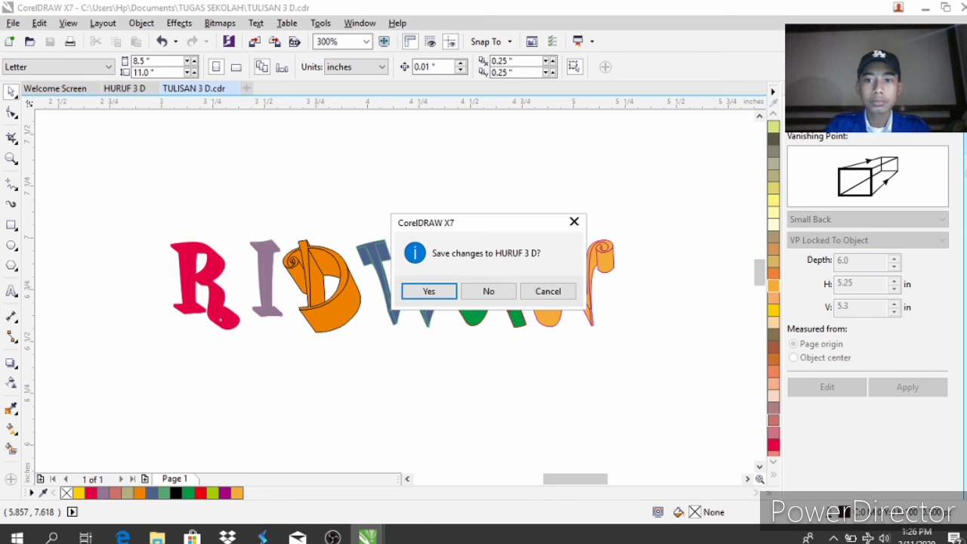
click(446, 290)
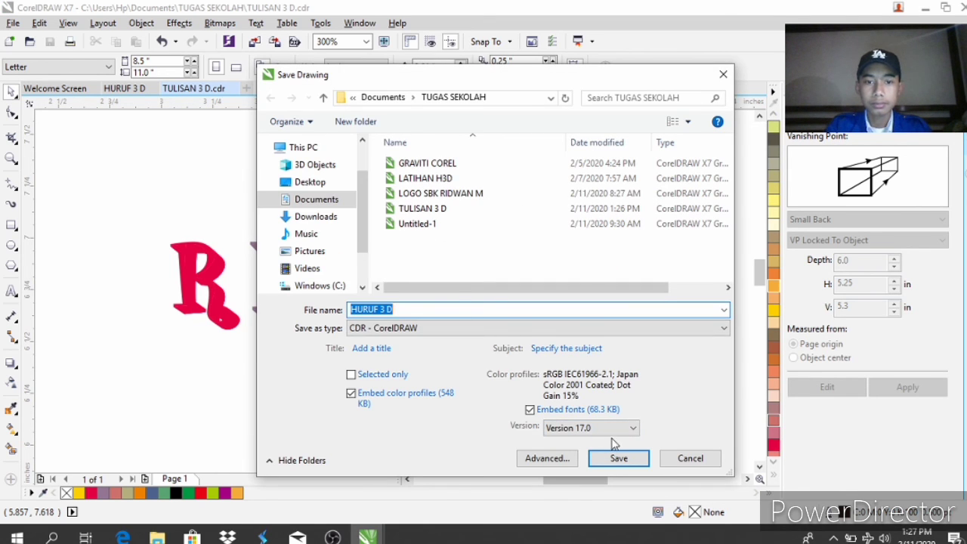
click(674, 458)
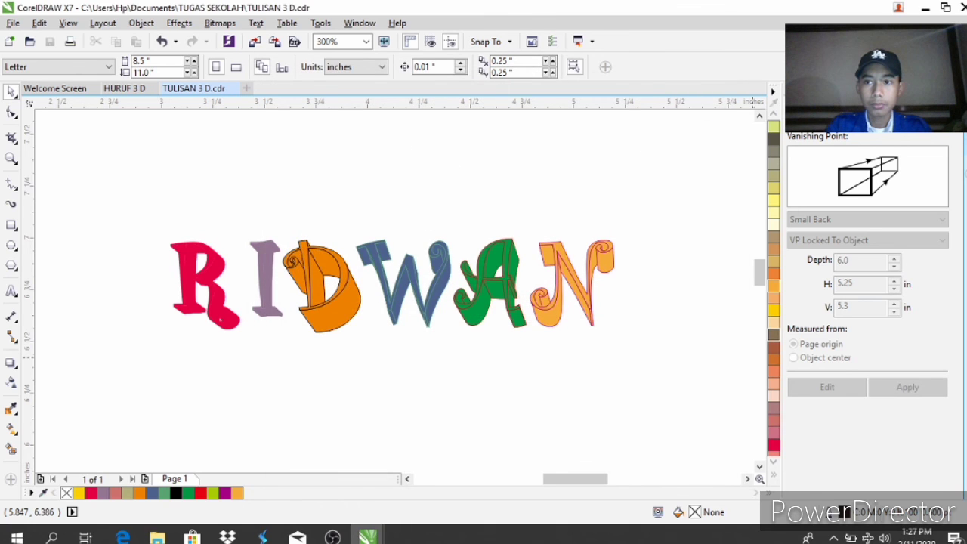
- Exit the program and discard the changes to HURUF 3 D
click(945, 7)
click(962, 12)
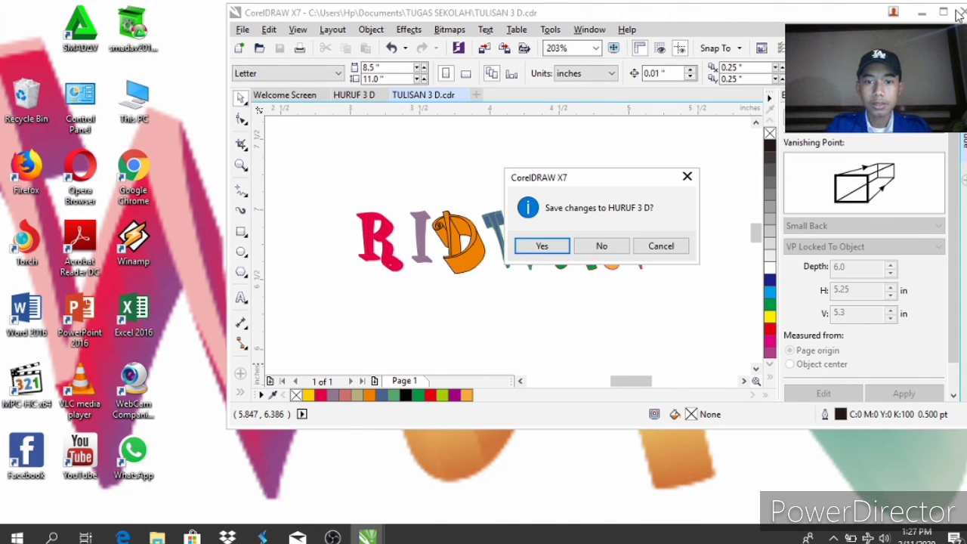
click(597, 247)
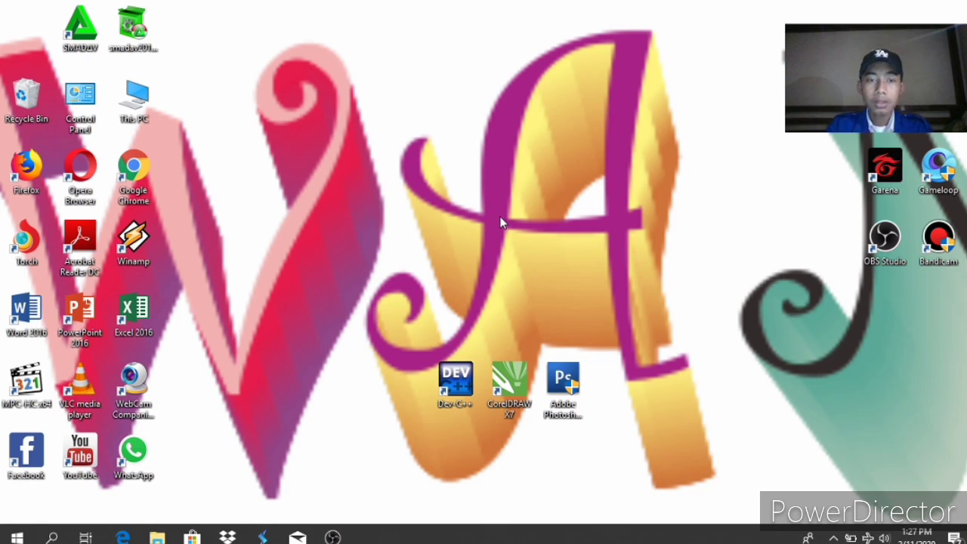